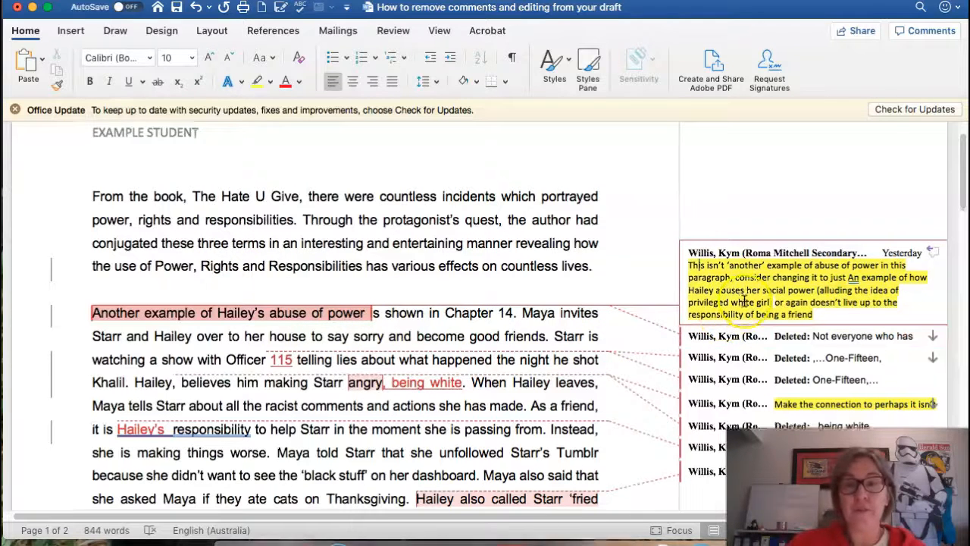
# Step: Review the teacher's comments and tracked changes throughout page 1 of the essay draft
pyautogui.scroll(-1, 743, 302)
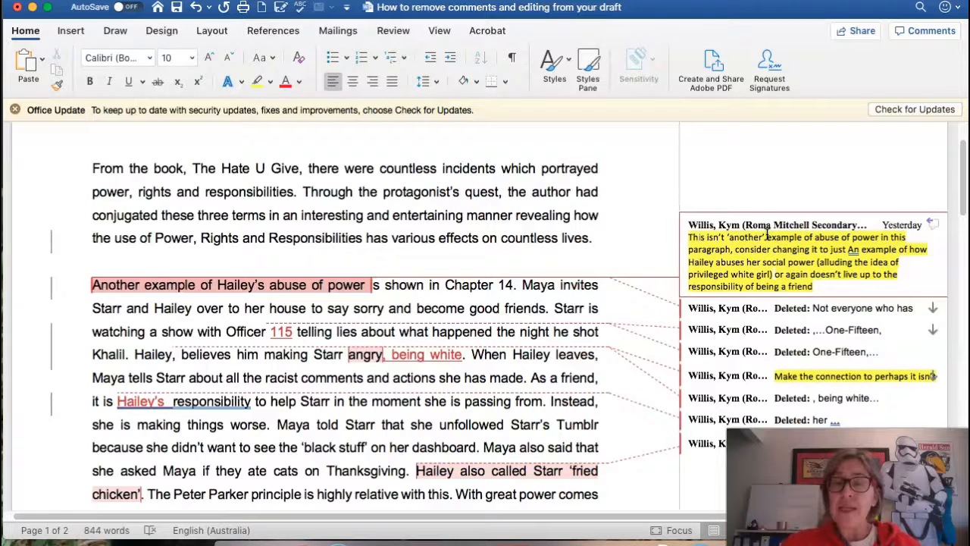
pyautogui.scroll(-2, 698, 311)
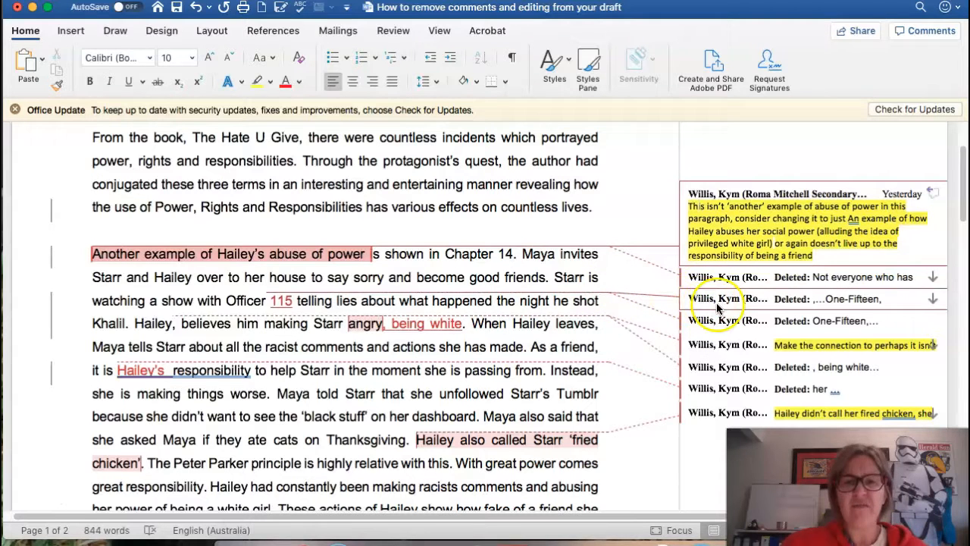
pyautogui.scroll(-1, 718, 307)
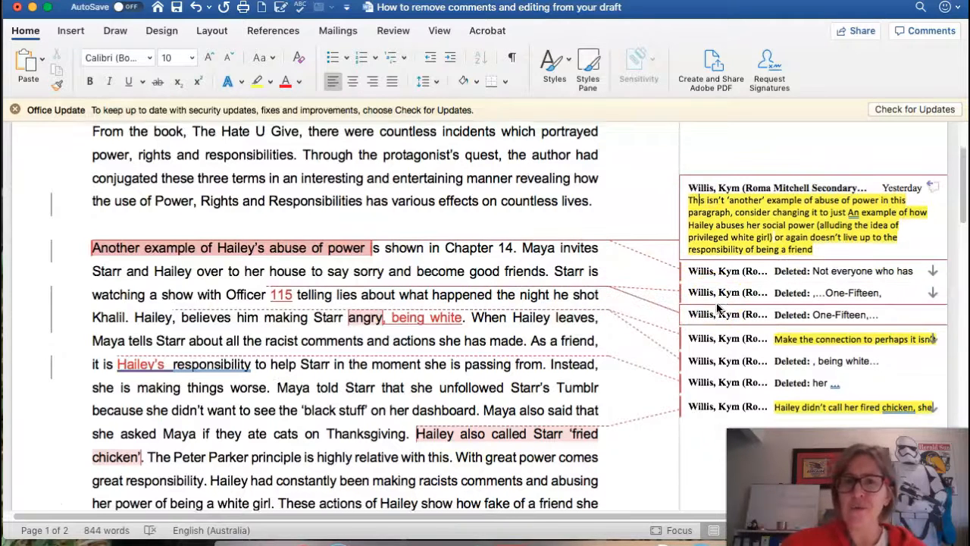
pyautogui.scroll(-2, 718, 333)
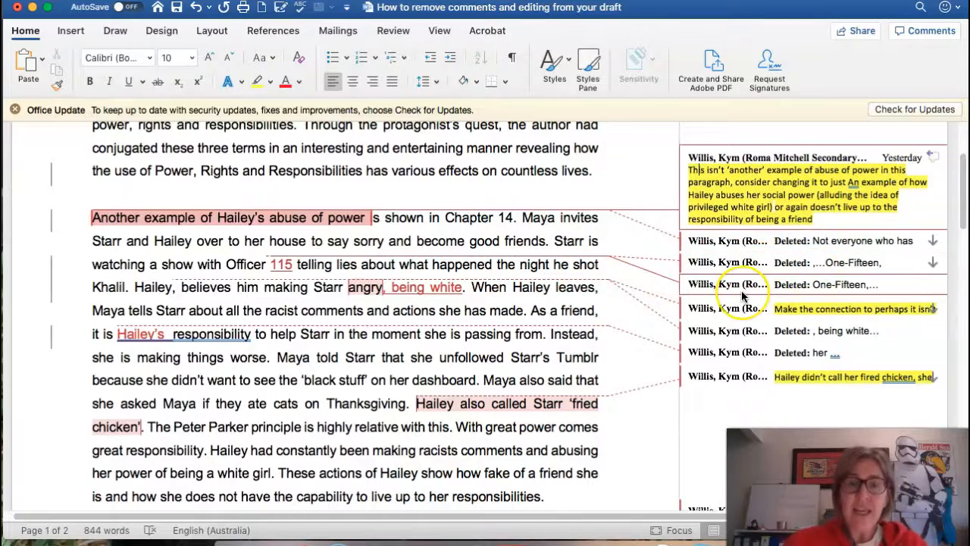
pyautogui.scroll(-10, 742, 295)
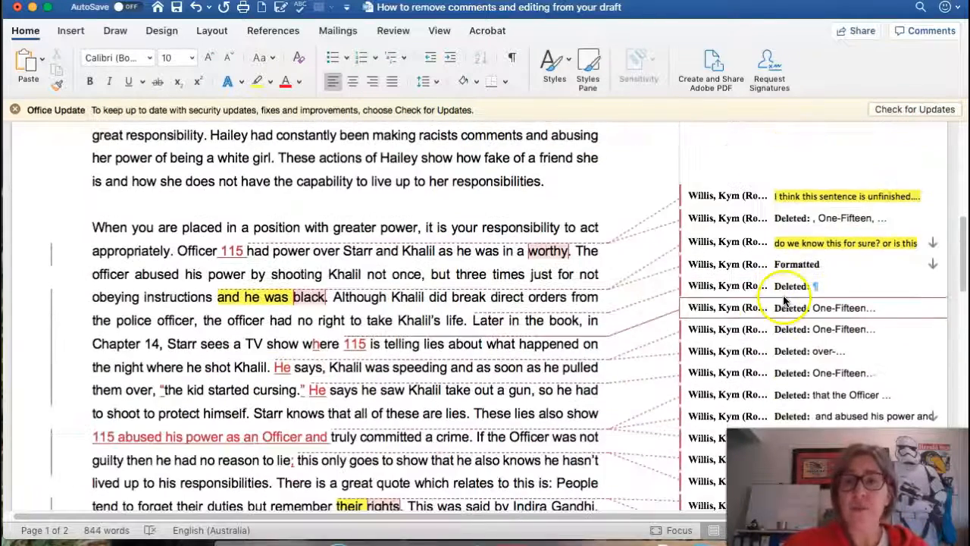
pyautogui.scroll(-2, 783, 343)
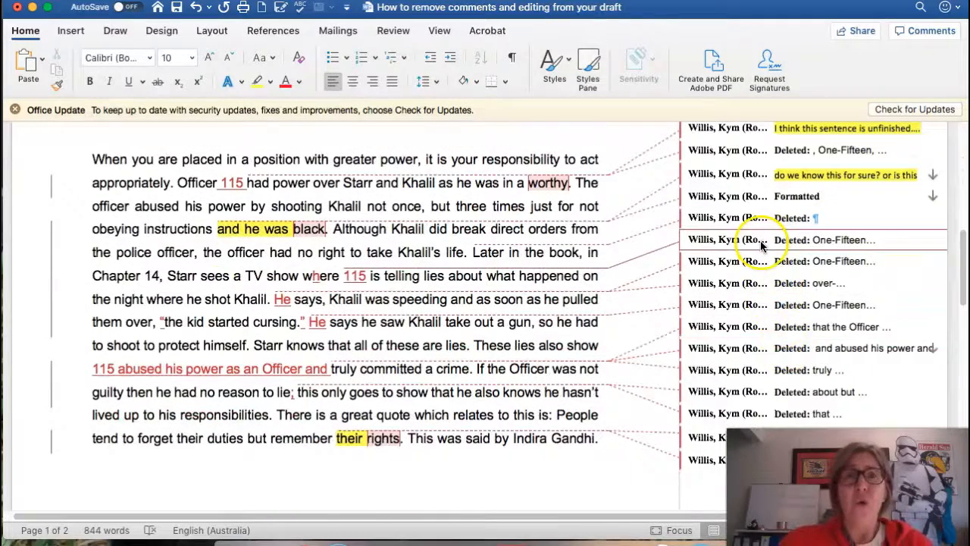
pyautogui.scroll(-4, 770, 317)
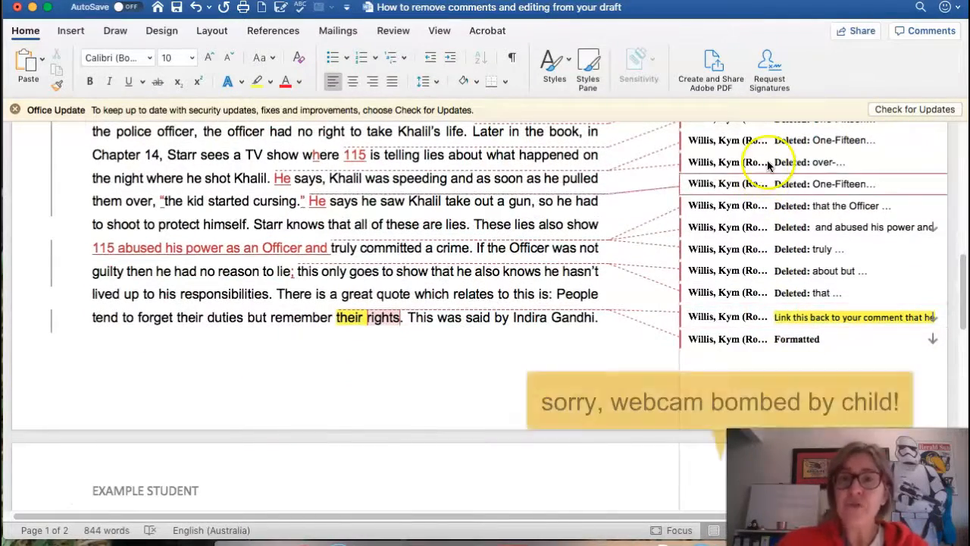
pyautogui.scroll(-2, 780, 273)
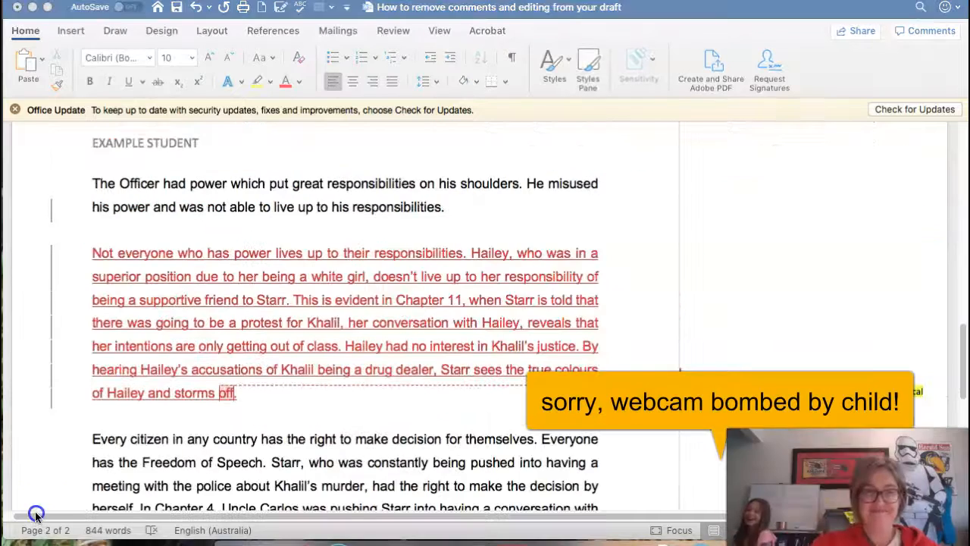
# Step: Examine the inserted paragraph starting "Not everyone who has power" on page 2, along with its revision details and attached comment
pyautogui.moveTo(613, 236); pyautogui.dragTo(610, 324)
pyautogui.moveTo(253, 370); pyautogui.dragTo(305, 267)
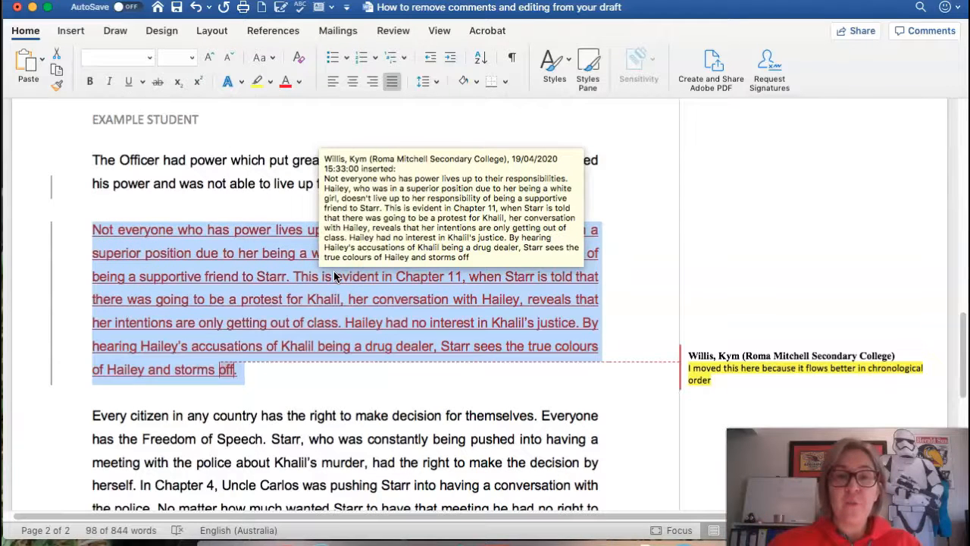
pyautogui.click(744, 377)
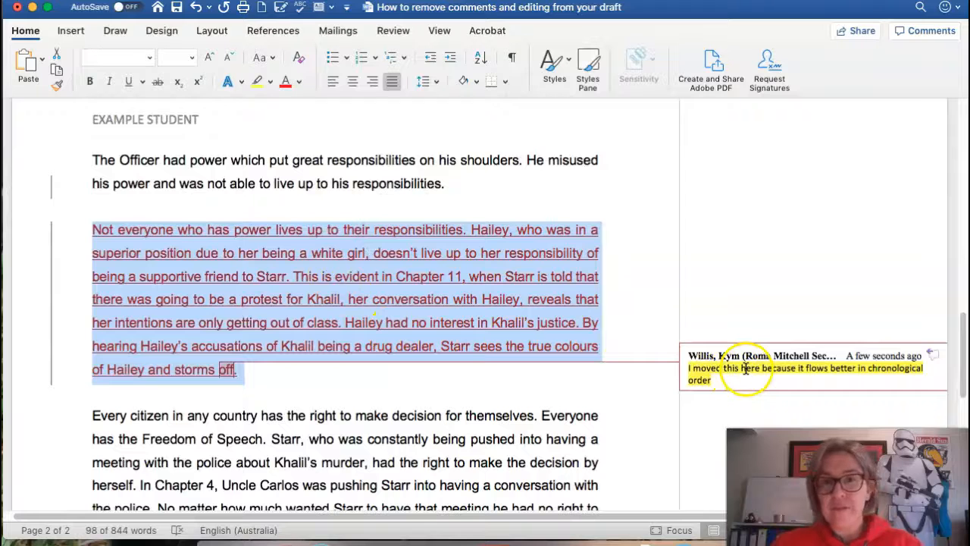
pyautogui.click(524, 376)
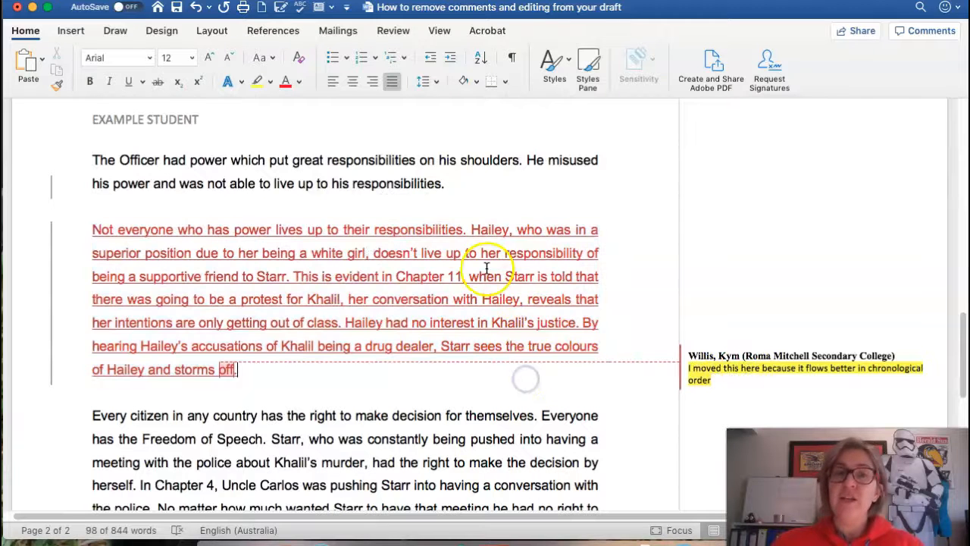
pyautogui.moveTo(524, 307)
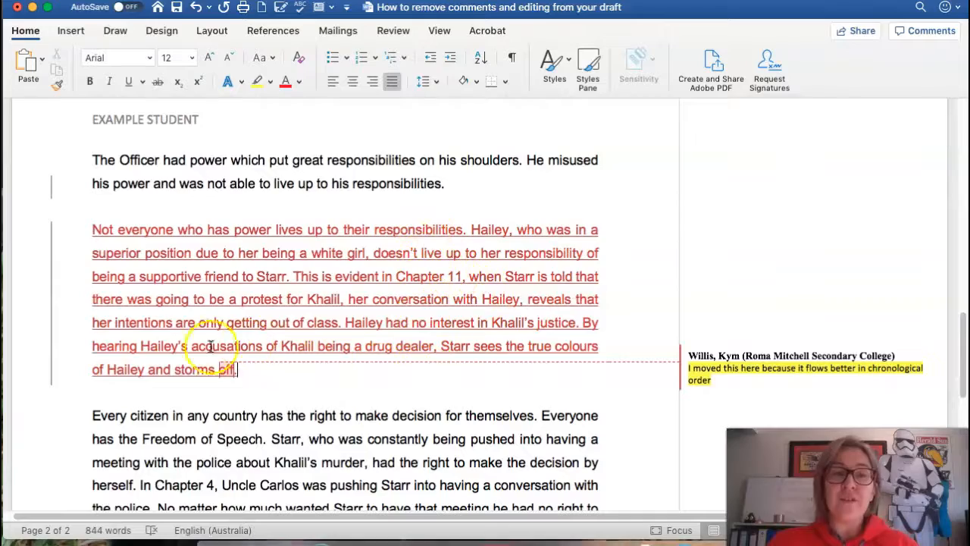
pyautogui.moveTo(247, 247)
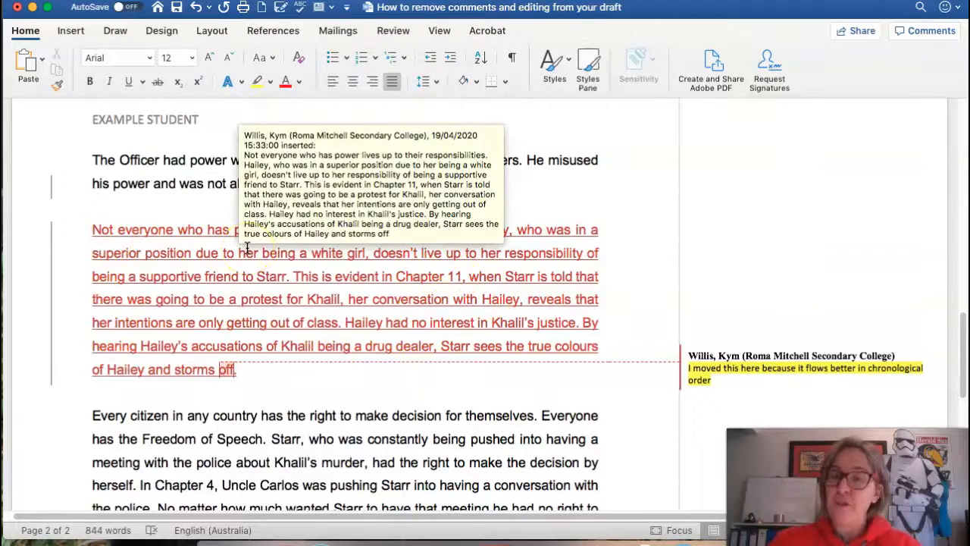
# Step: Accept all tracked changes in the document and stop tracking
pyautogui.scroll(10, 379, 246)
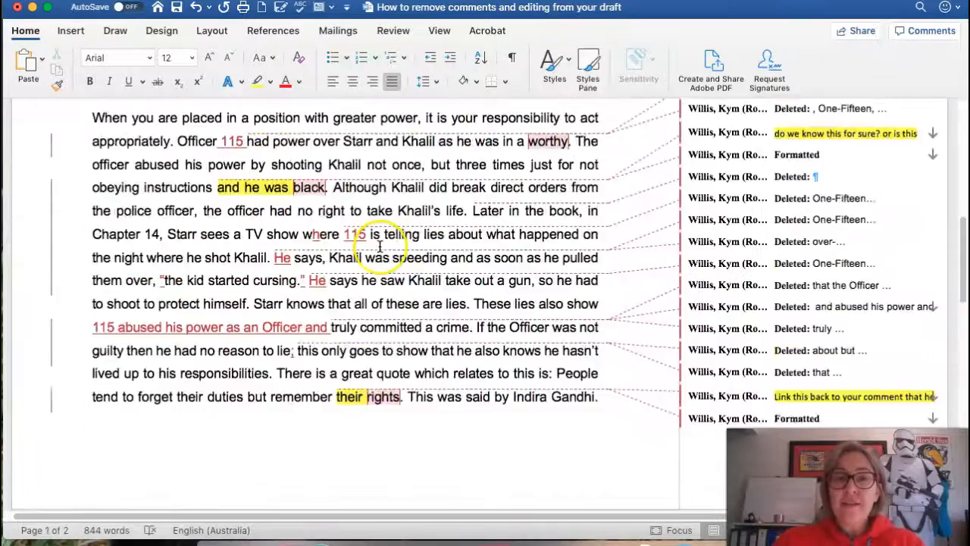
pyautogui.scroll(10, 379, 246)
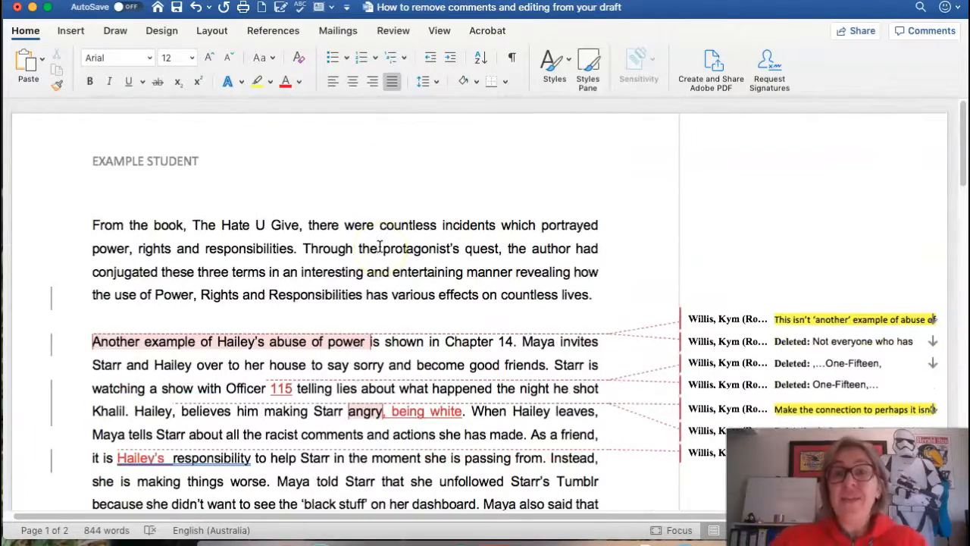
pyautogui.scroll(-9, 850, 241)
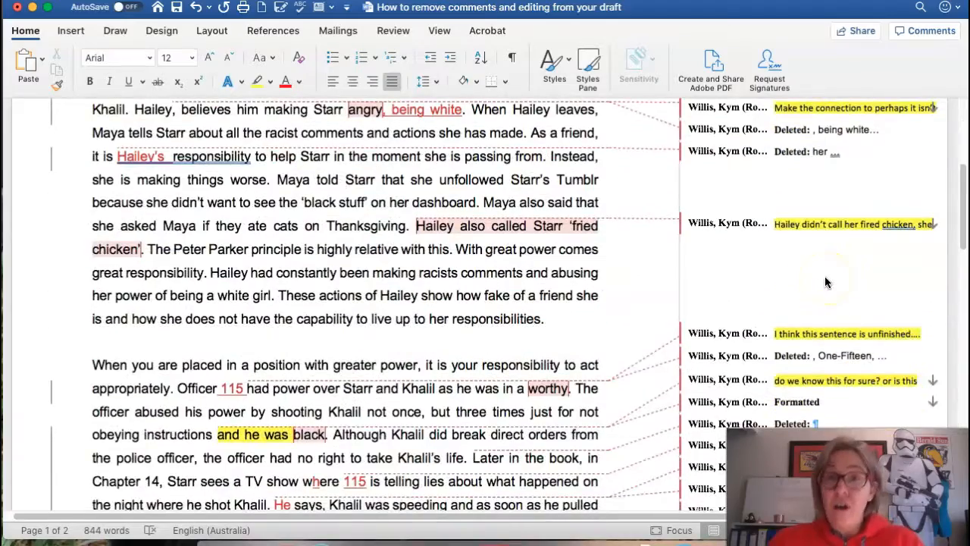
pyautogui.scroll(9, 824, 276)
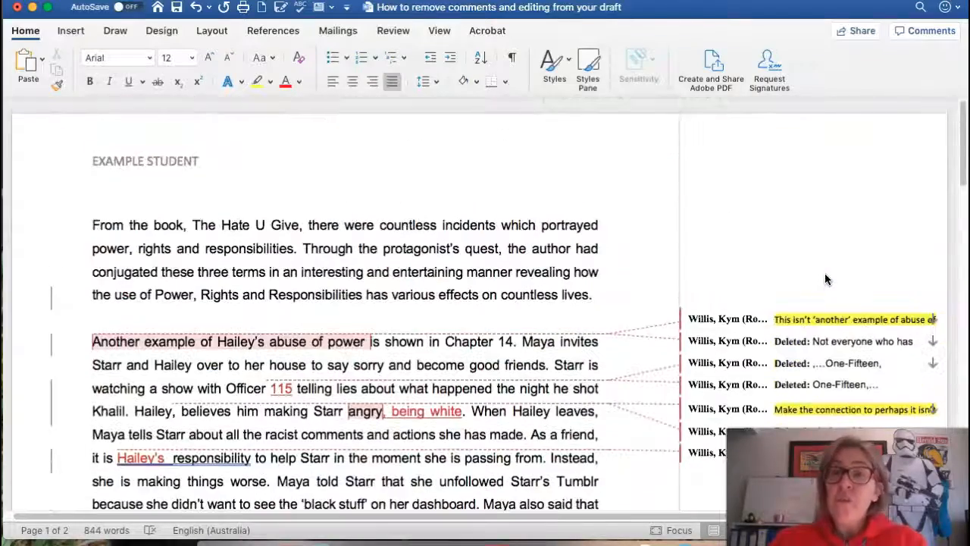
pyautogui.scroll(-3, 836, 341)
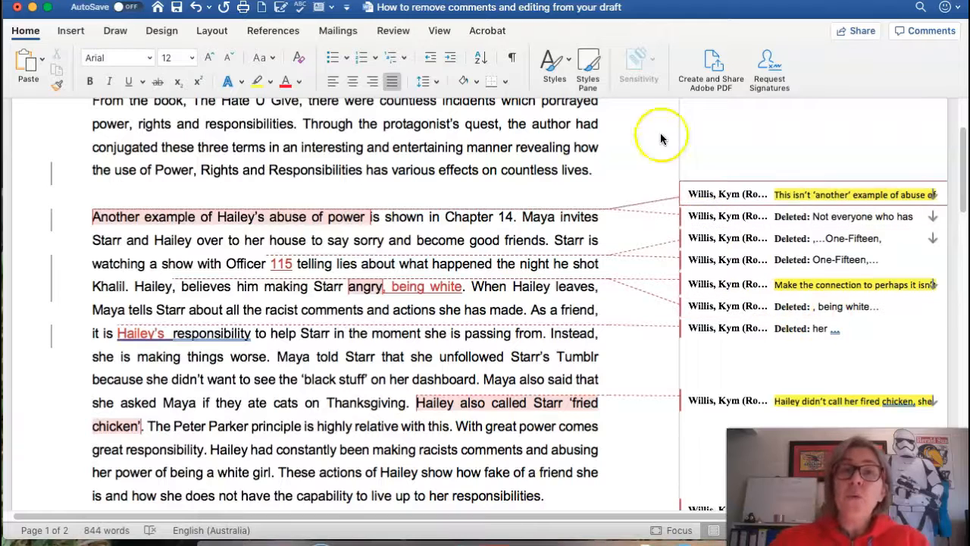
pyautogui.click(394, 30)
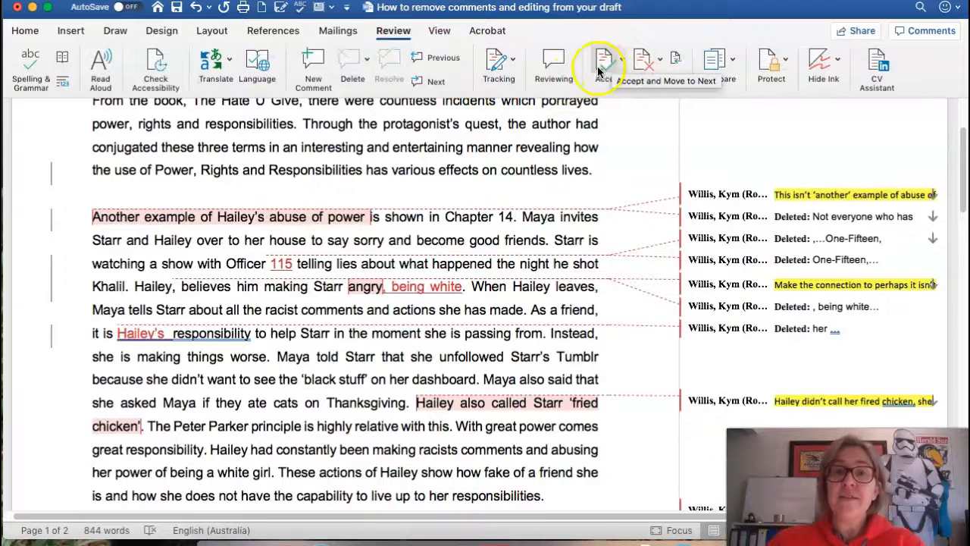
pyautogui.click(624, 61)
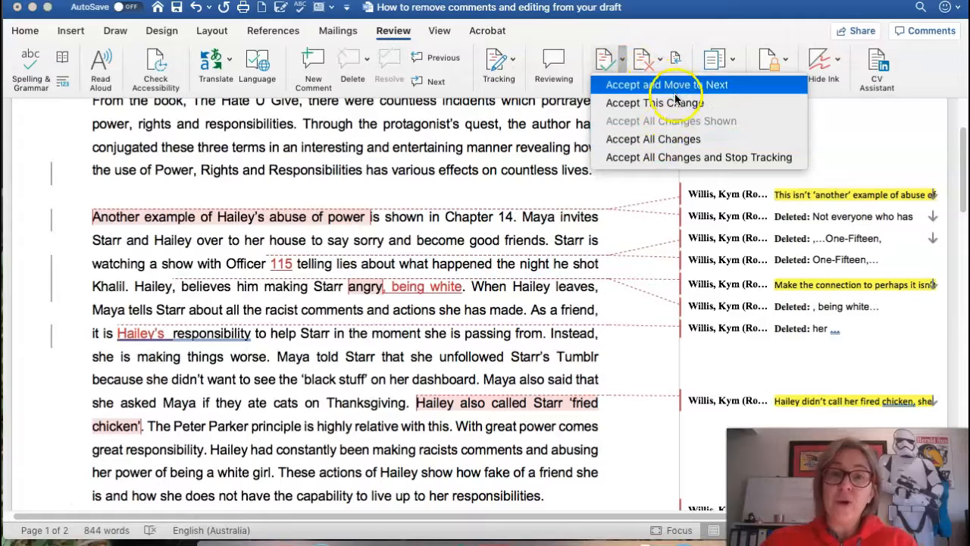
pyautogui.click(654, 158)
pyautogui.click(746, 160)
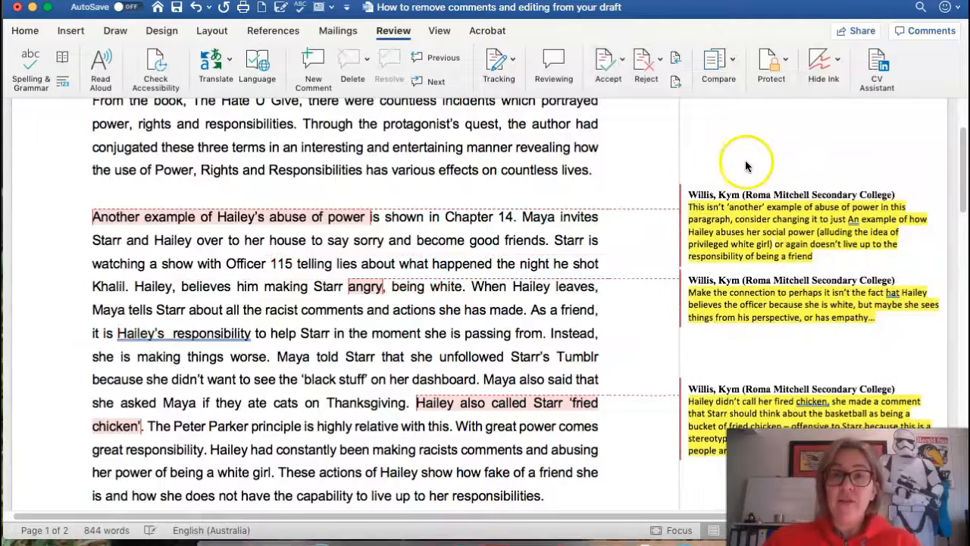
# Step: Look through both pages of the essay to check the comments left in the margin
pyautogui.scroll(3, 745, 161)
pyautogui.scroll(-15, 746, 160)
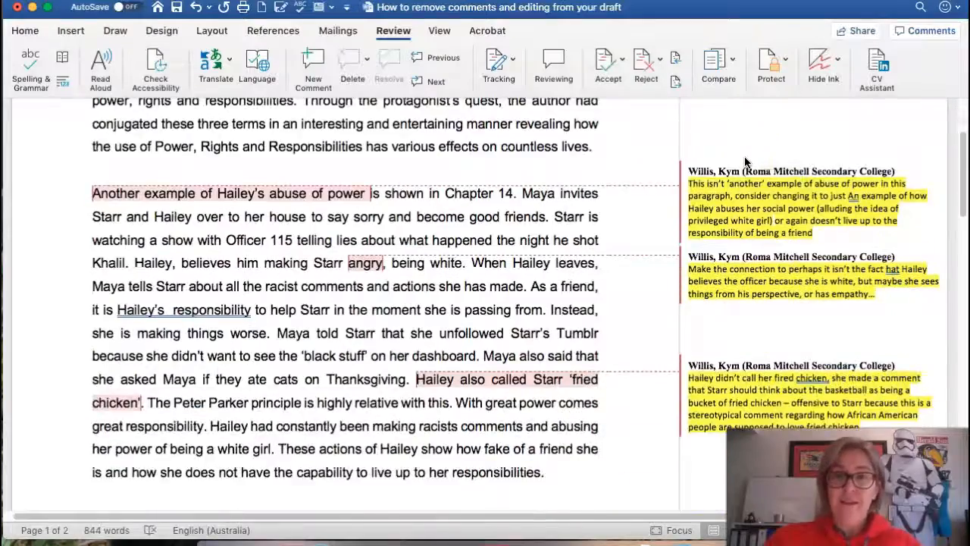
pyautogui.scroll(-15, 744, 161)
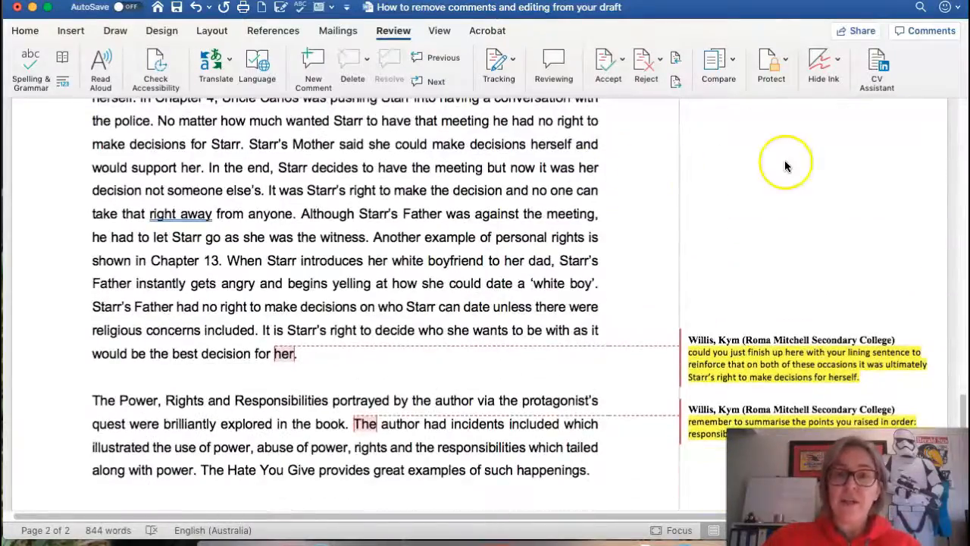
pyautogui.scroll(-6, 785, 160)
pyautogui.scroll(20, 785, 160)
pyautogui.scroll(15, 784, 160)
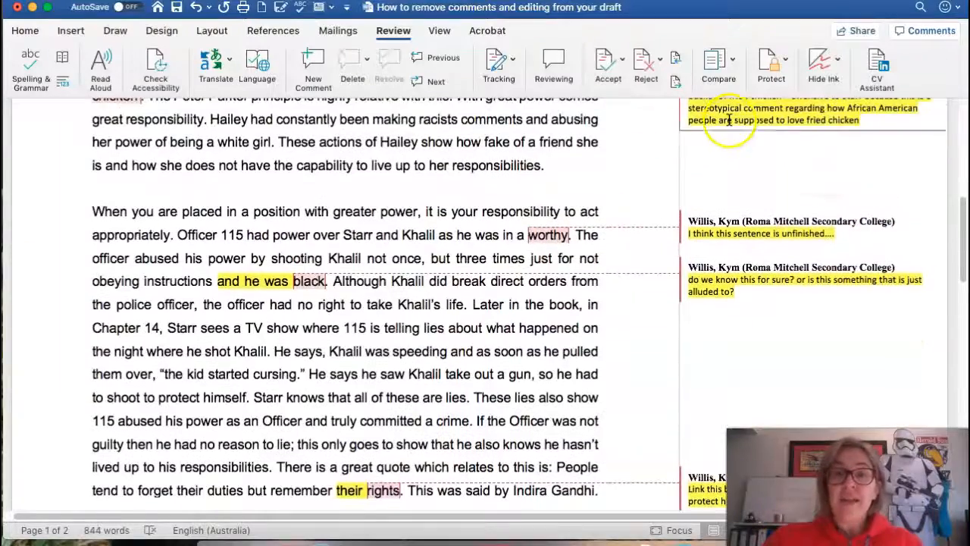
pyautogui.scroll(2, 722, 135)
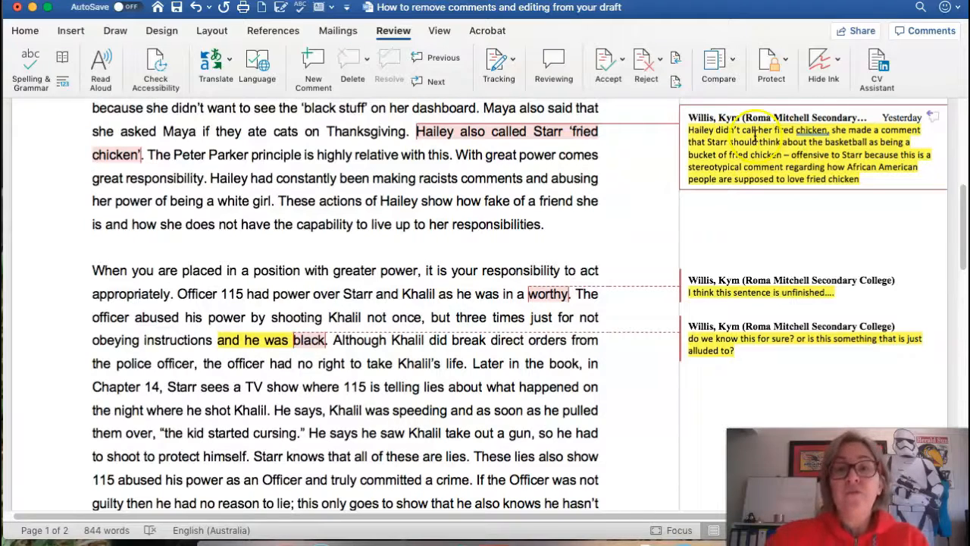
pyautogui.scroll(-8, 801, 278)
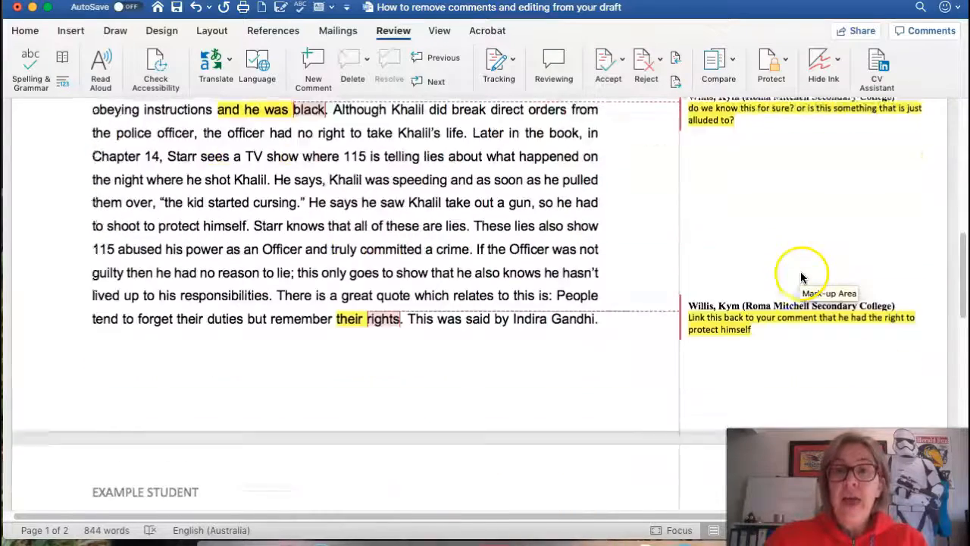
pyautogui.scroll(12, 792, 250)
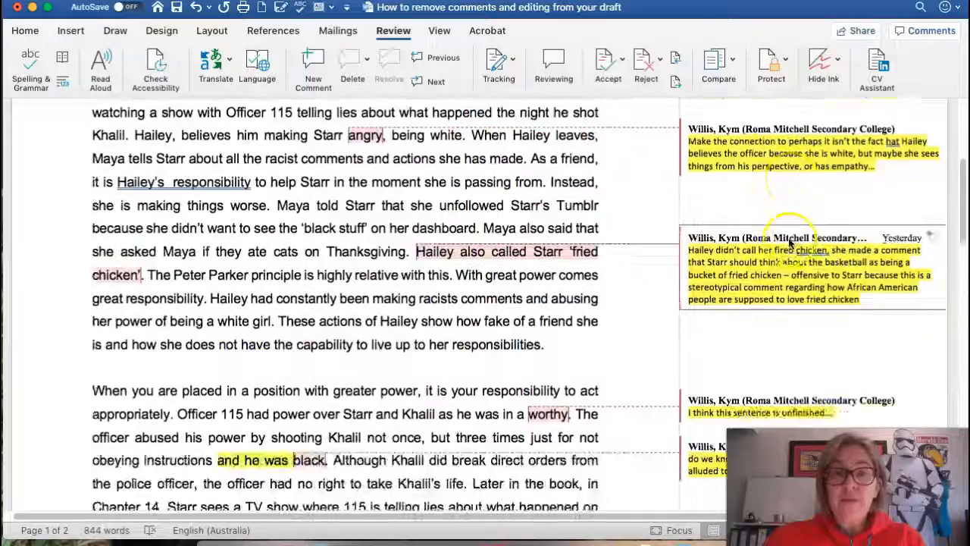
pyautogui.scroll(2, 790, 244)
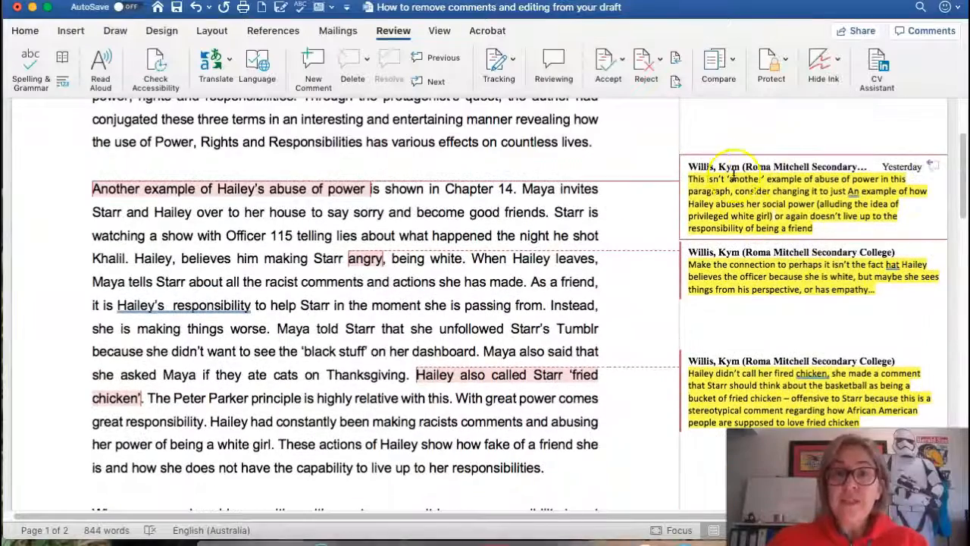
# Step: Delete the comments attached to "Another example of Hailey's abuse of power" and "angry" in the second paragraph
pyautogui.scroll(3, 727, 182)
pyautogui.rightClick(737, 278)
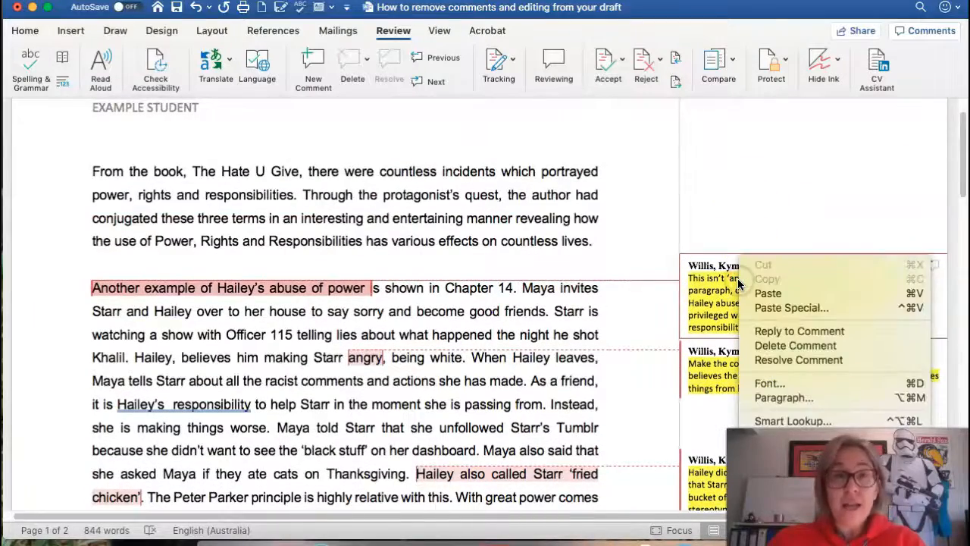
pyautogui.click(794, 346)
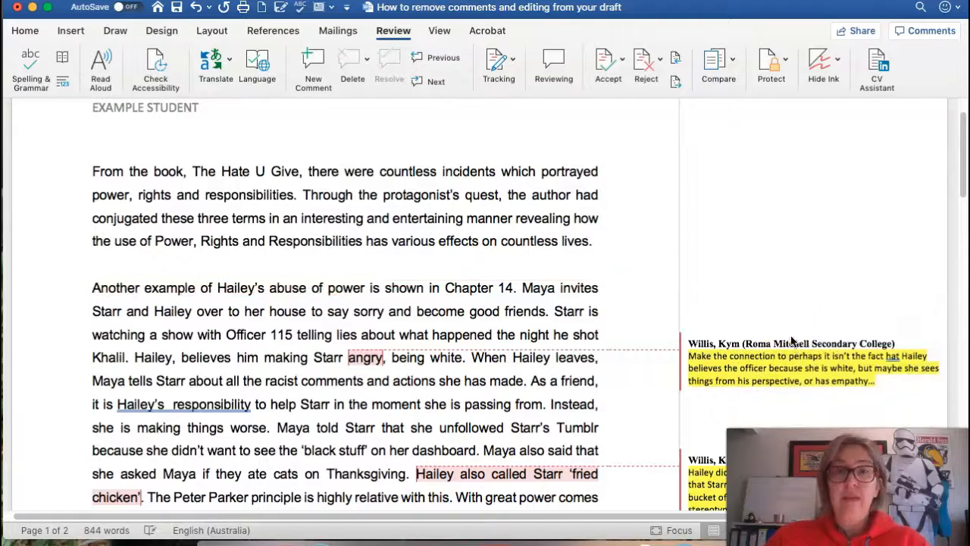
pyautogui.rightClick(754, 347)
pyautogui.click(784, 383)
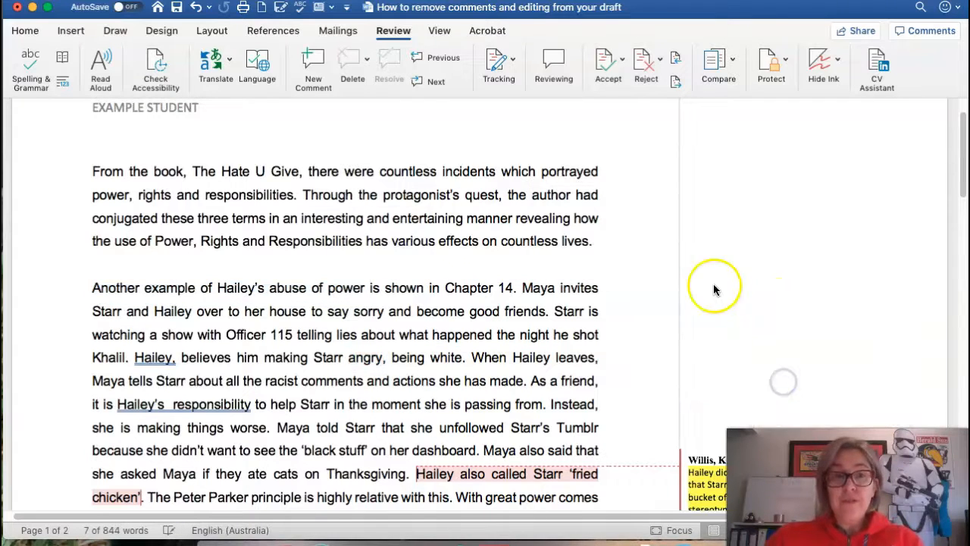
# Step: Delete the comment attached to "Hailey also called Starr 'fried chicken'" in the second paragraph
pyautogui.scroll(-2, 705, 269)
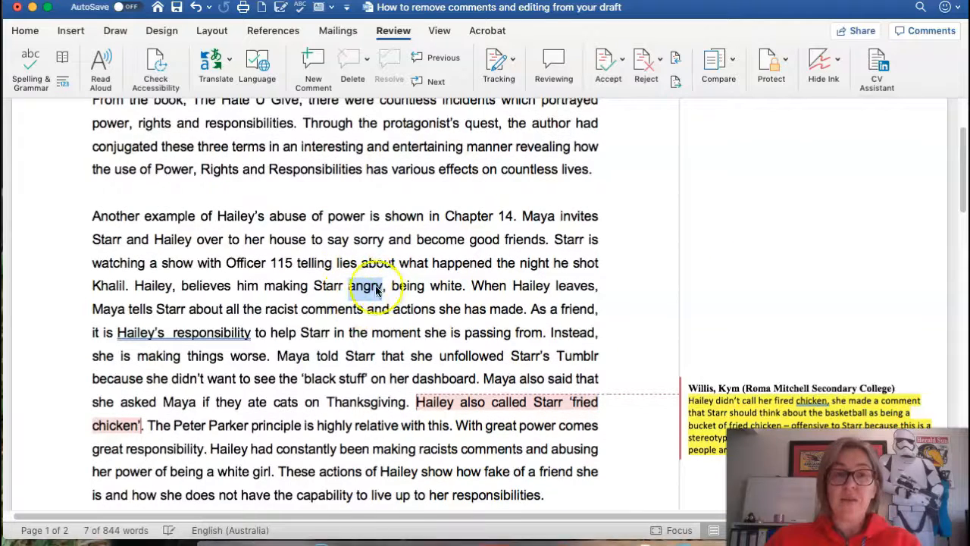
pyautogui.scroll(-3, 614, 293)
pyautogui.rightClick(740, 323)
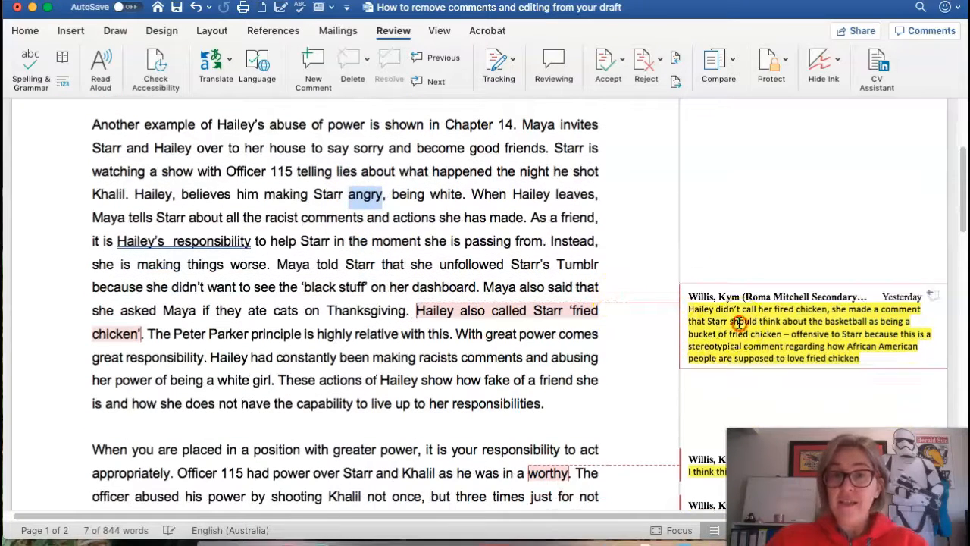
pyautogui.click(769, 345)
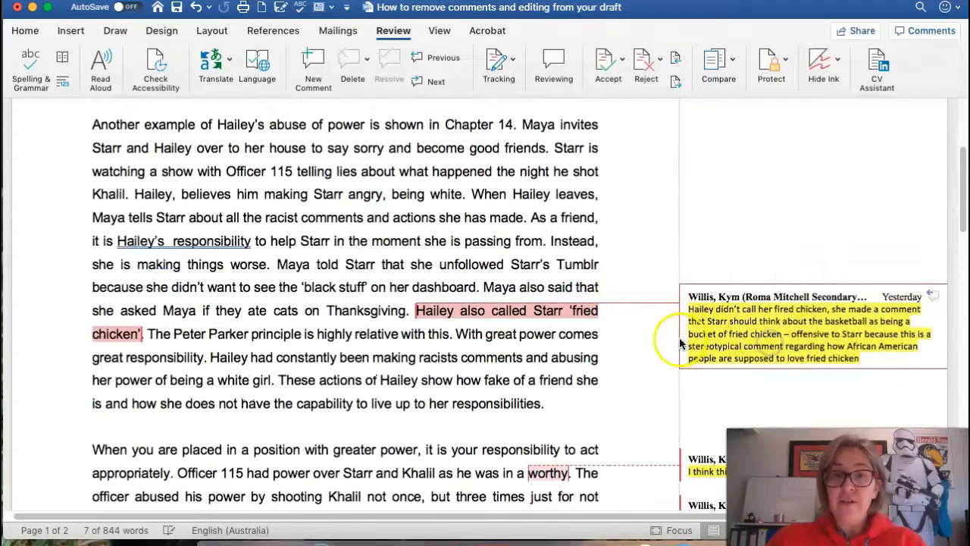
# Step: Delete the comments attached to "worthy" and "black" in the paragraph starting "When you are placed"
pyautogui.scroll(-5, 688, 331)
pyautogui.rightClick(720, 296)
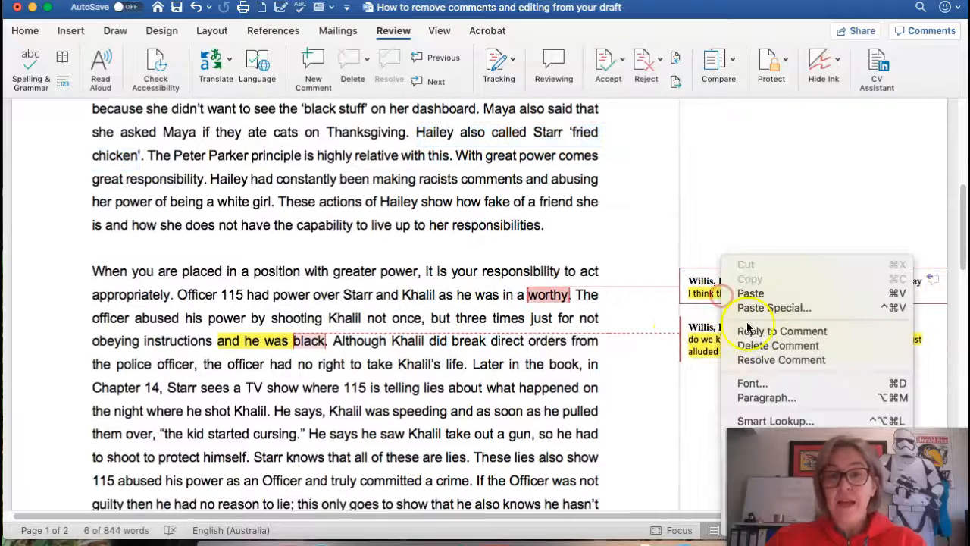
pyautogui.click(770, 345)
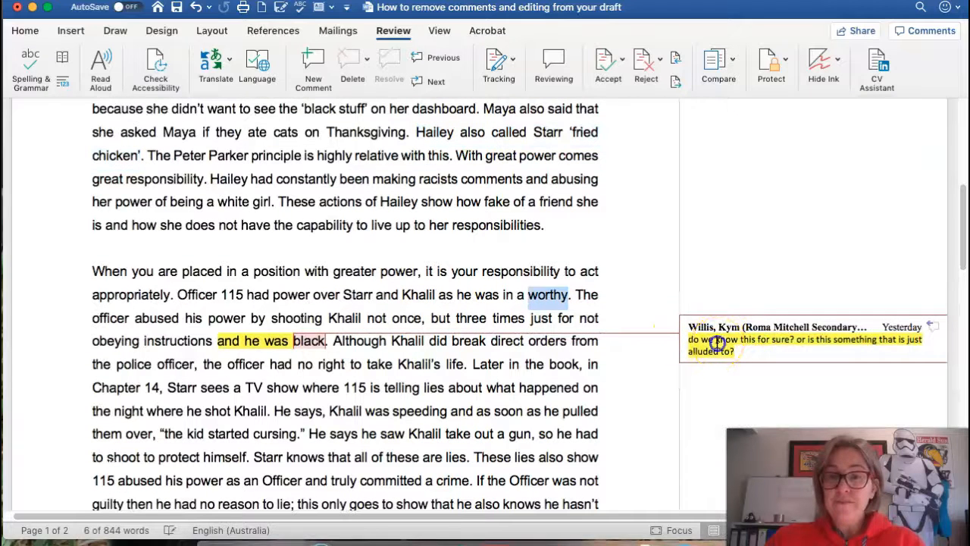
pyautogui.rightClick(717, 342)
pyautogui.click(748, 343)
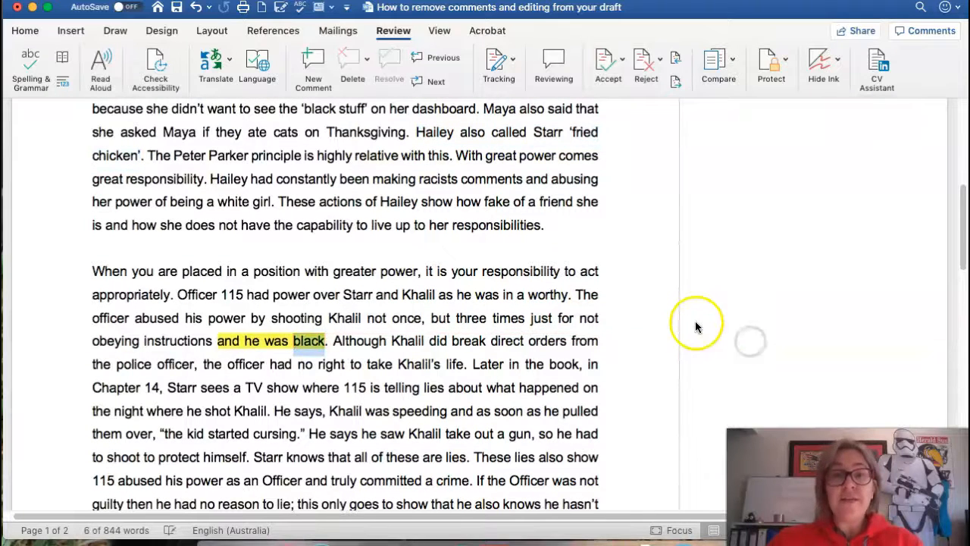
# Step: Delete the comment on "rights" at the end of page 1 and the one on "off" on page 2
pyautogui.scroll(-7, 695, 304)
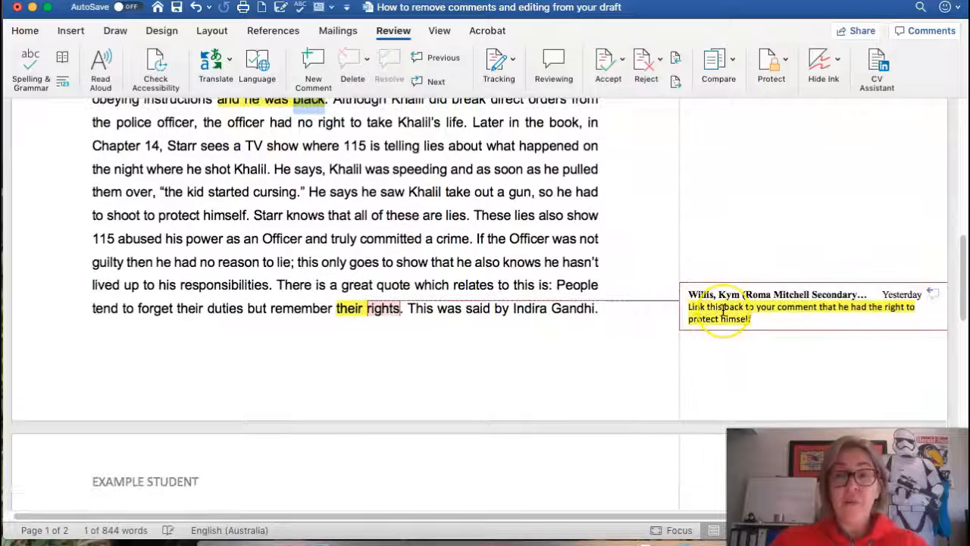
pyautogui.rightClick(724, 310)
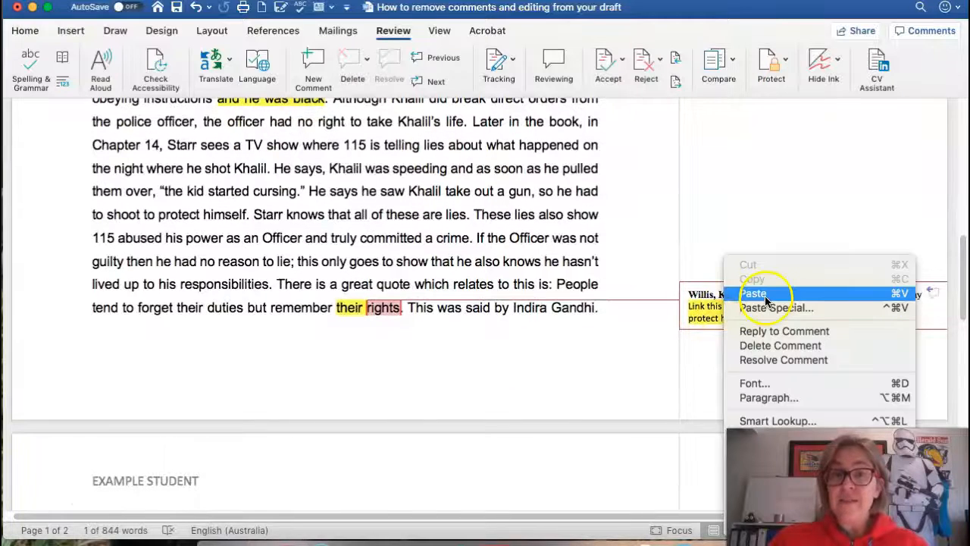
pyautogui.click(780, 345)
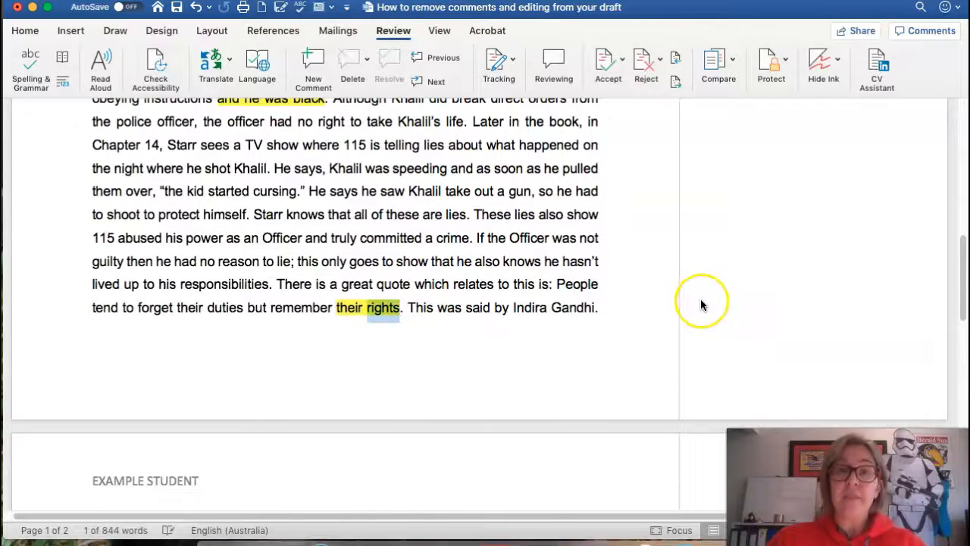
pyautogui.scroll(-7, 700, 304)
pyautogui.scroll(-6, 700, 304)
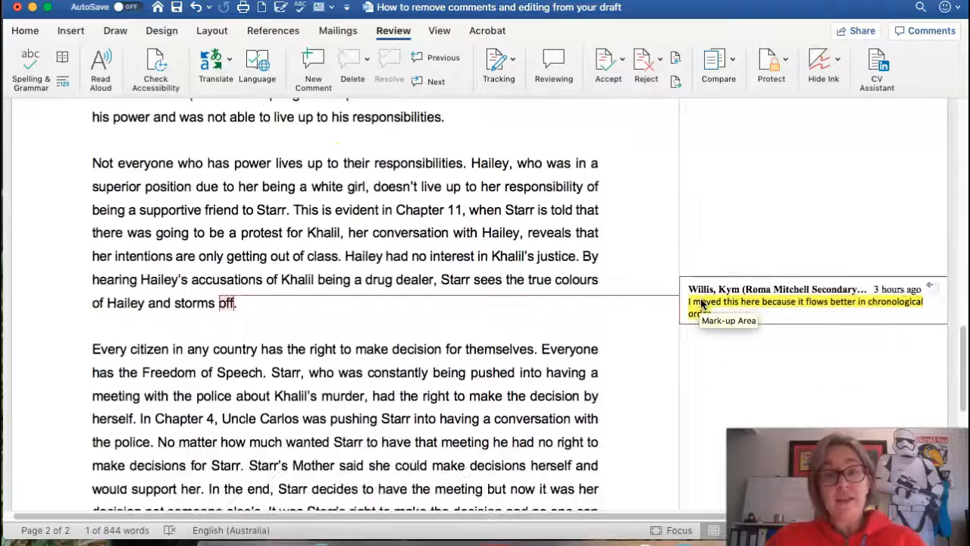
pyautogui.rightClick(702, 303)
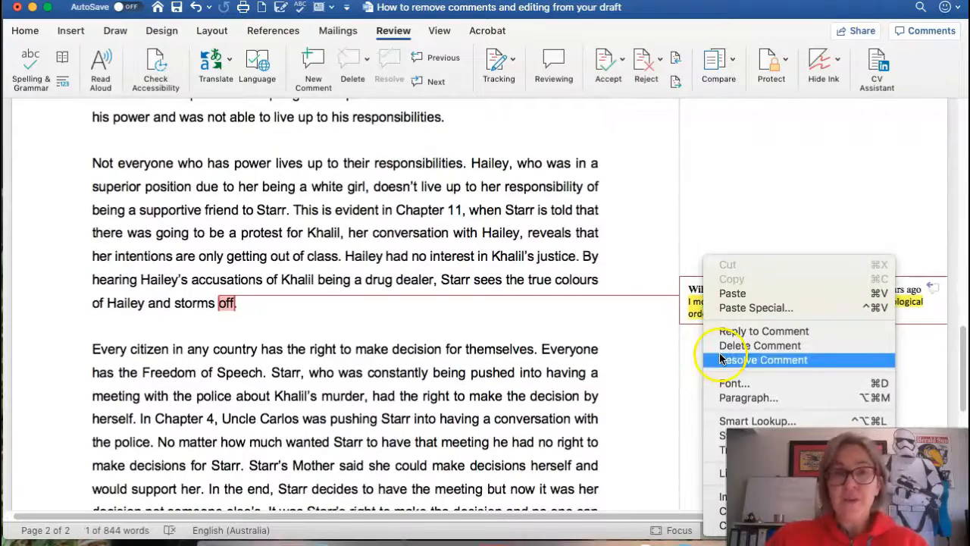
pyautogui.click(748, 347)
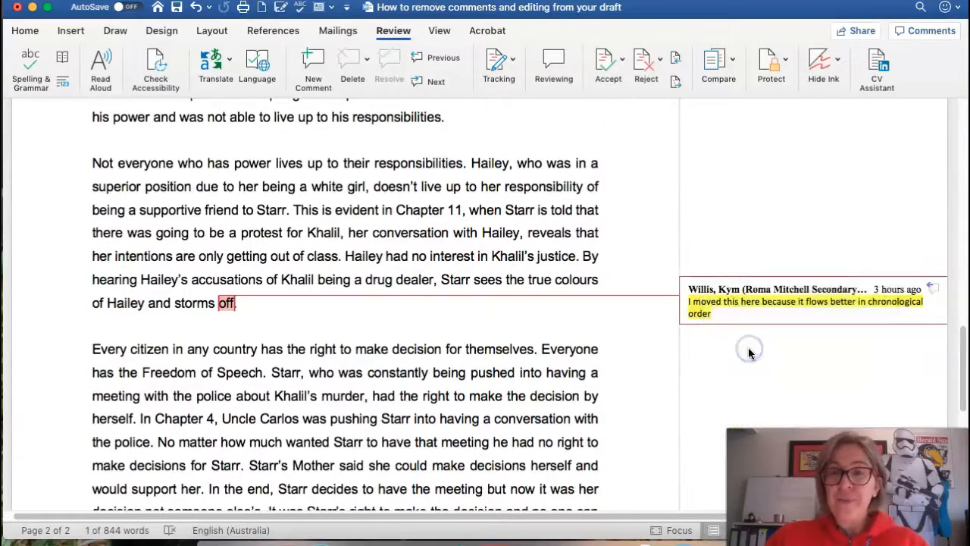
# Step: Delete the last two comments on page 2, attached to "her" and to "The" in the concluding paragraph
pyautogui.scroll(-10, 749, 351)
pyautogui.rightClick(739, 310)
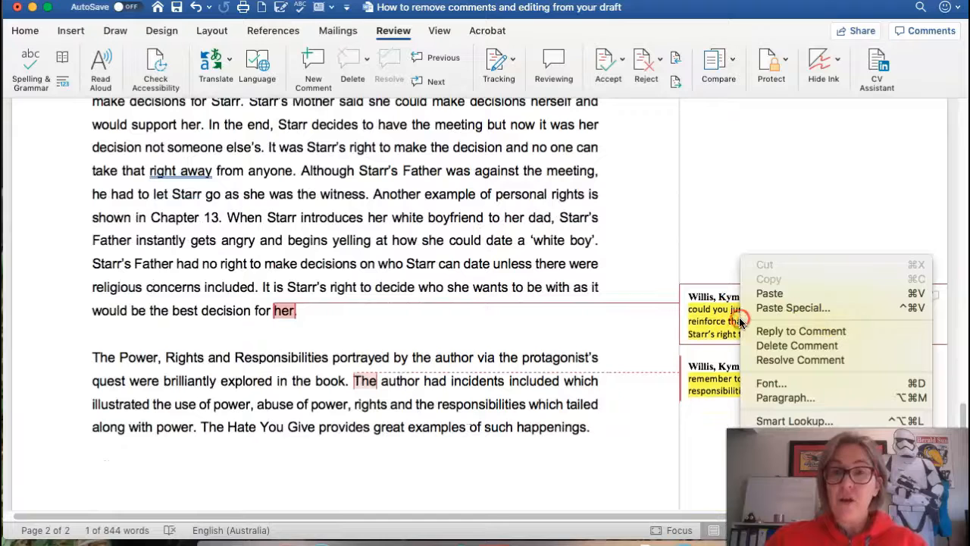
pyautogui.click(758, 345)
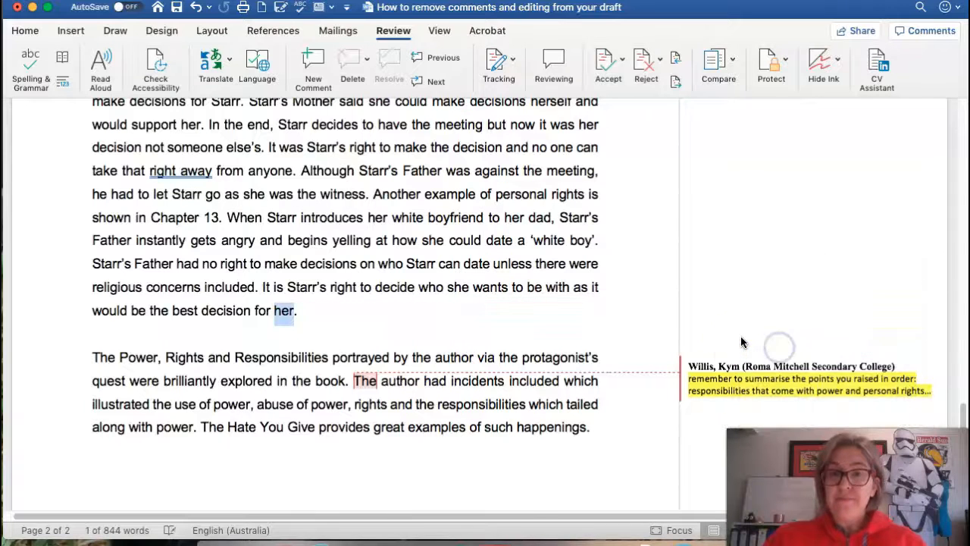
pyautogui.click(729, 363)
pyautogui.rightClick(745, 366)
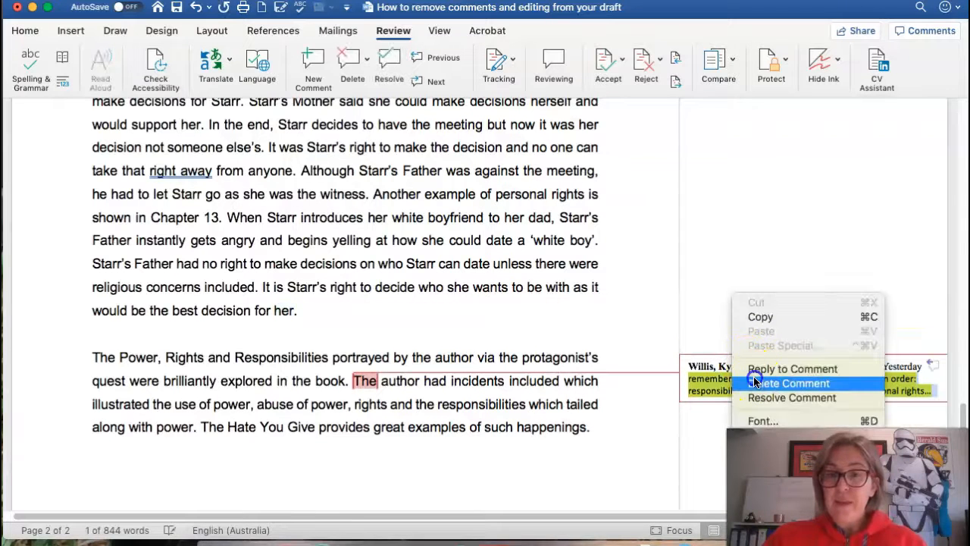
pyautogui.click(751, 383)
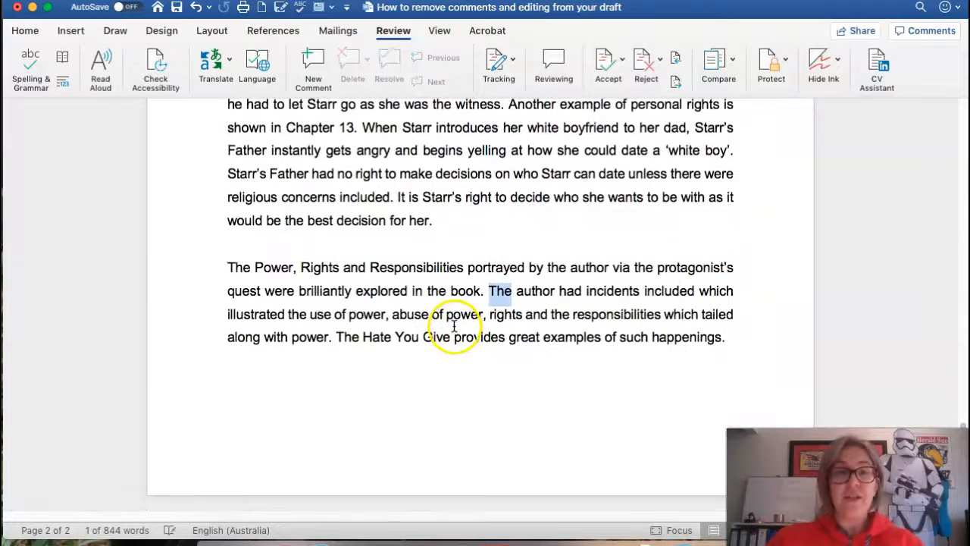
# Step: Look through both pages of the essay to check for remaining comments, highlighting or other markup
pyautogui.scroll(15, 454, 324)
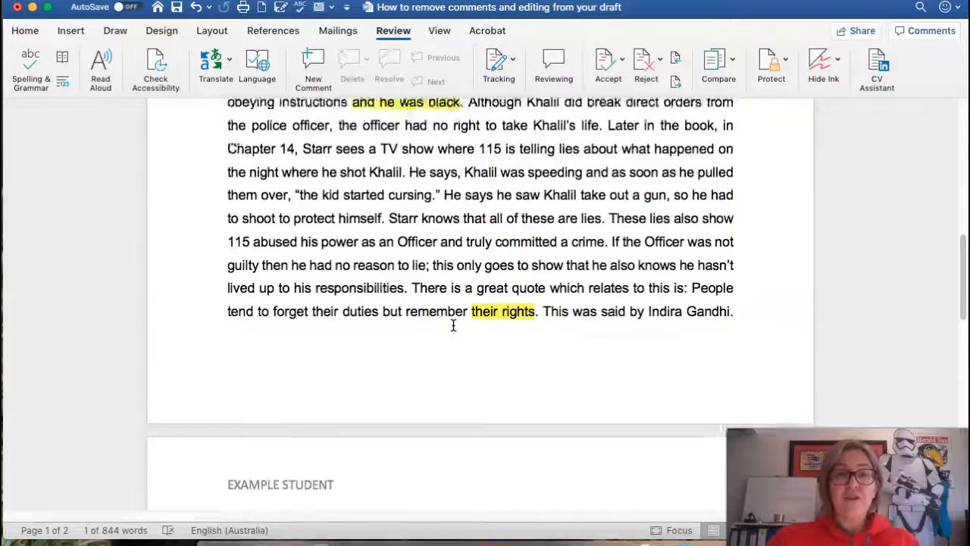
pyautogui.scroll(5, 453, 324)
pyautogui.scroll(-12, 453, 325)
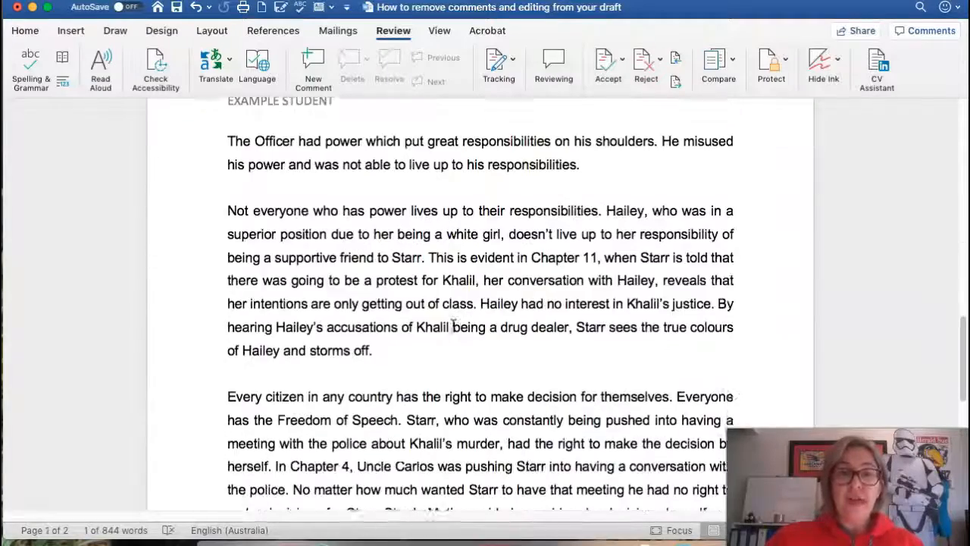
pyautogui.scroll(-3, 453, 324)
pyautogui.scroll(-5, 480, 364)
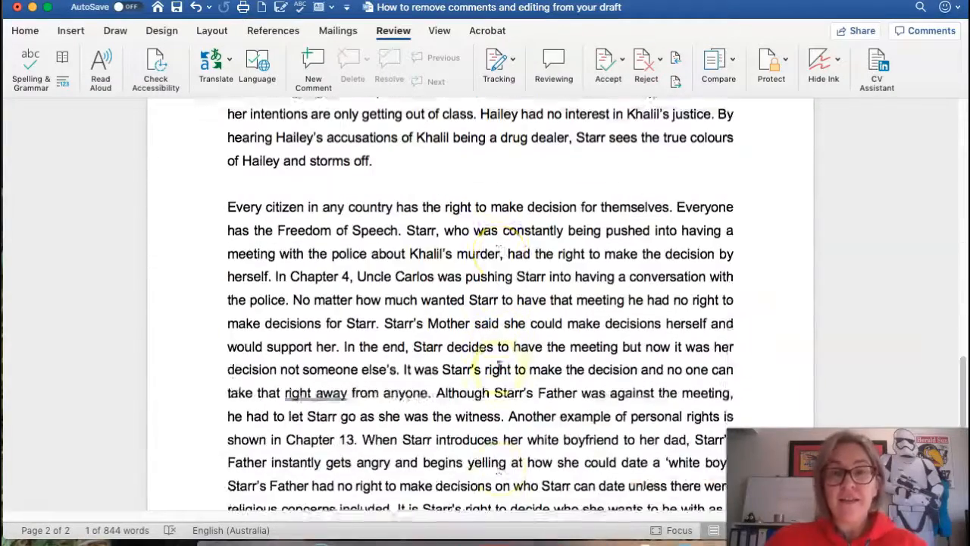
pyautogui.scroll(-5, 498, 368)
pyautogui.scroll(1, 498, 280)
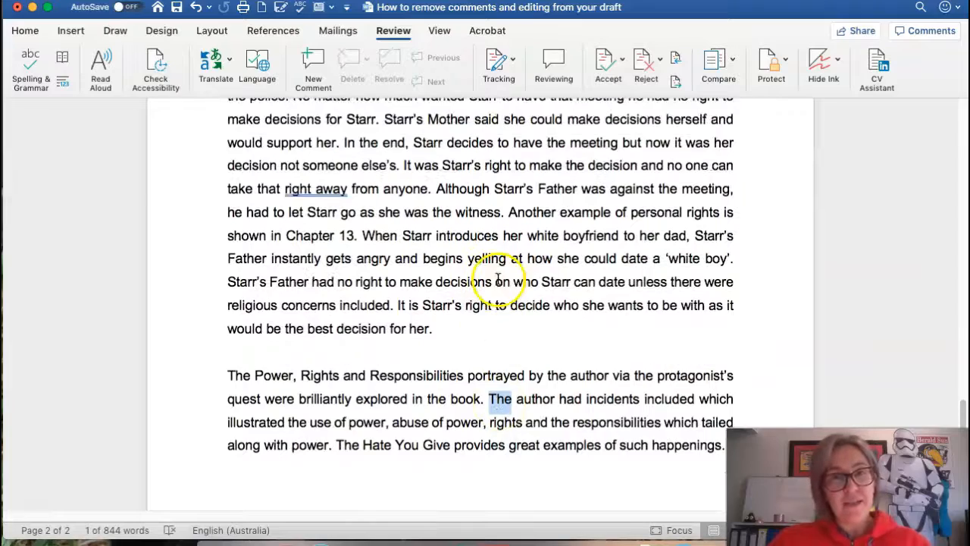
pyautogui.scroll(4, 485, 276)
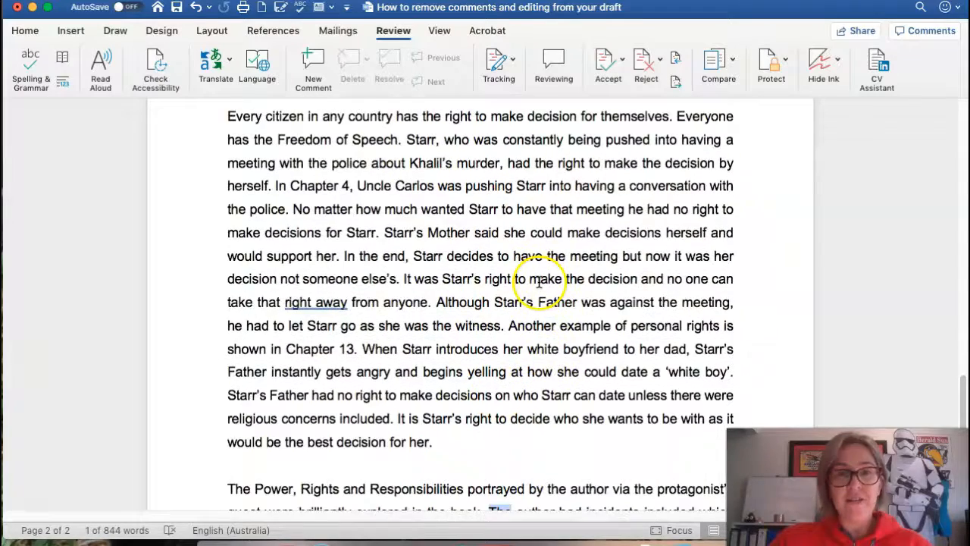
pyautogui.scroll(7, 532, 227)
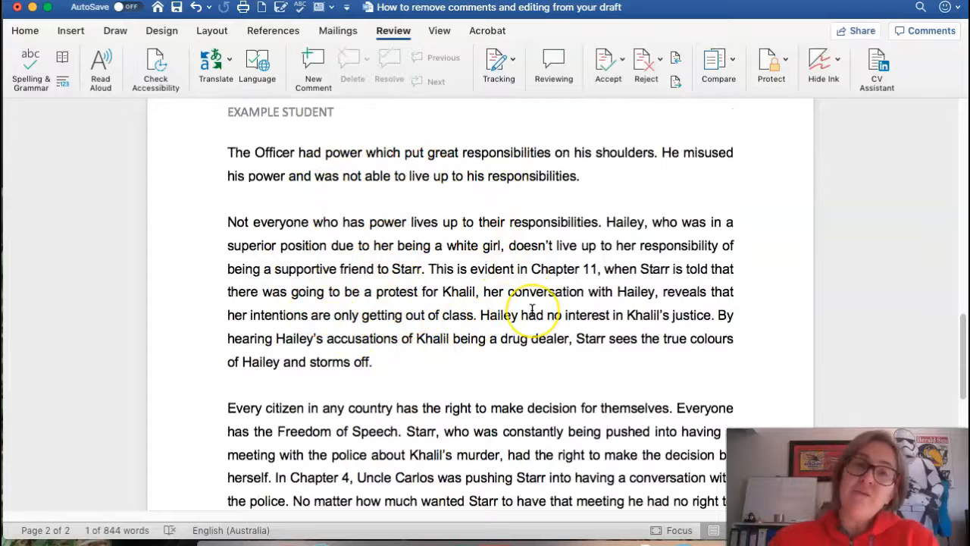
# Step: Remove the yellow highlighting from "and he was black" on page 1 by setting its highlight to No Colour
pyautogui.scroll(12, 532, 311)
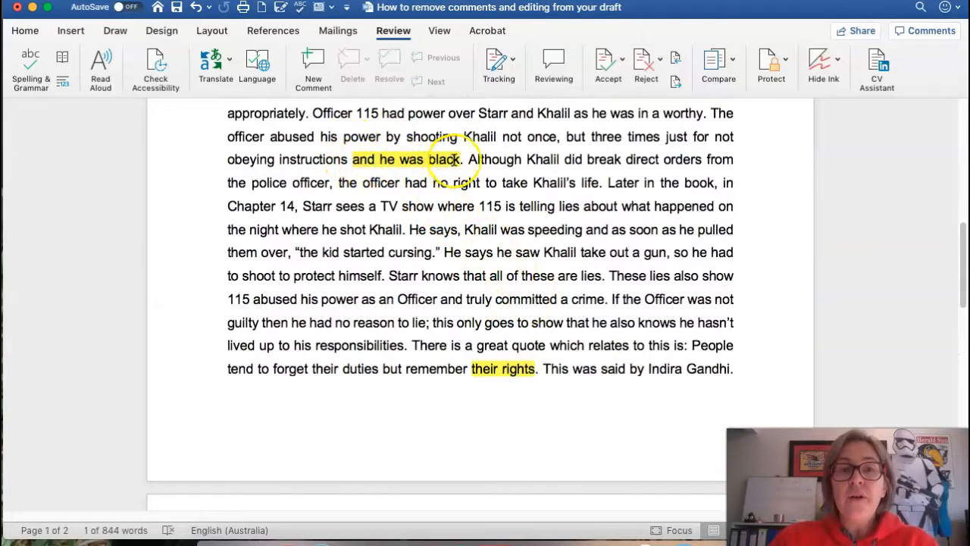
pyautogui.moveTo(461, 160); pyautogui.dragTo(353, 159)
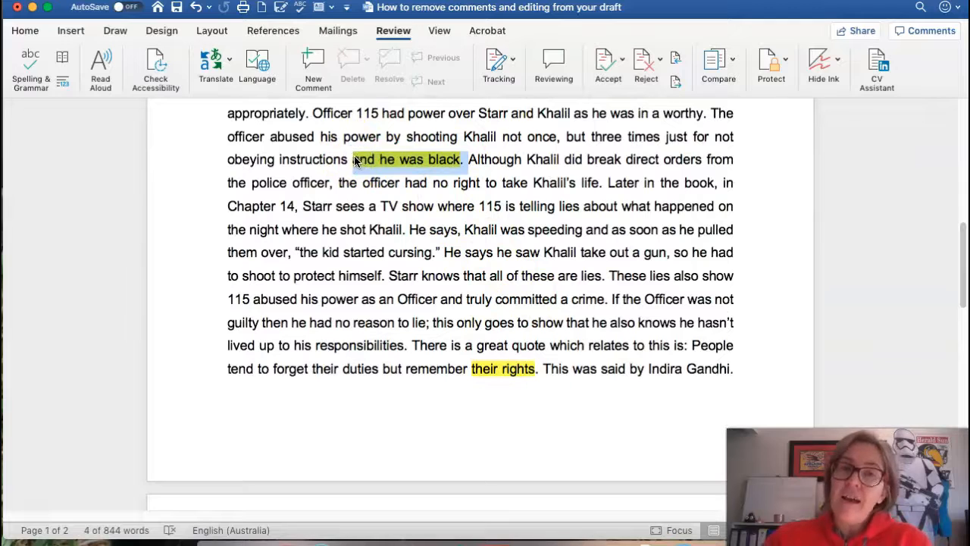
pyautogui.click(34, 30)
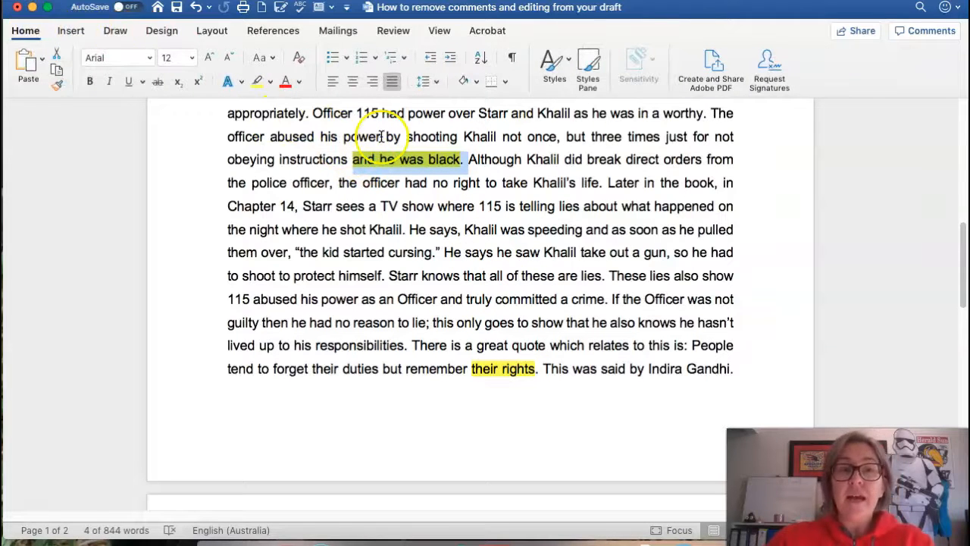
pyautogui.click(273, 81)
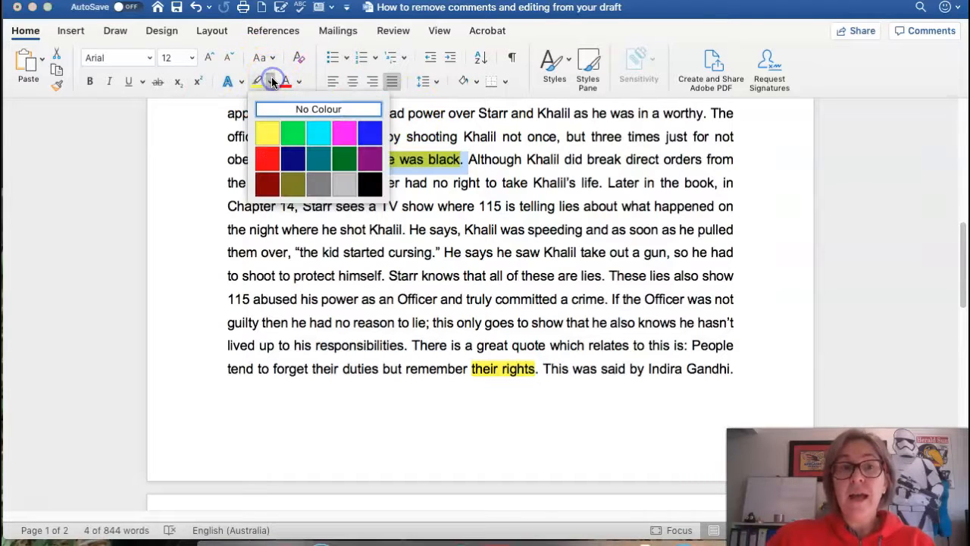
pyautogui.click(279, 109)
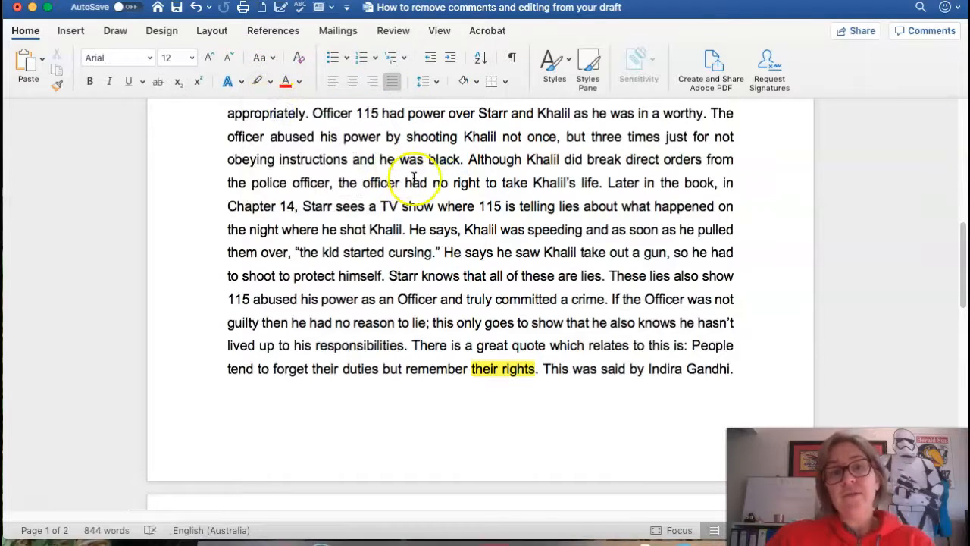
# Step: Set the highlight of "their rights" in the last line of page 1 to No Colour
pyautogui.moveTo(540, 369); pyautogui.dragTo(481, 366)
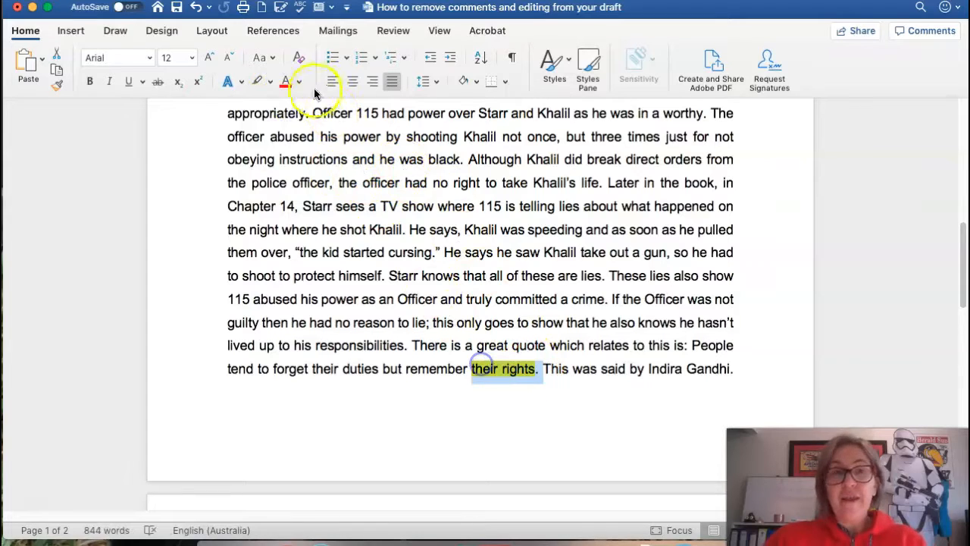
pyautogui.click(271, 83)
pyautogui.click(274, 108)
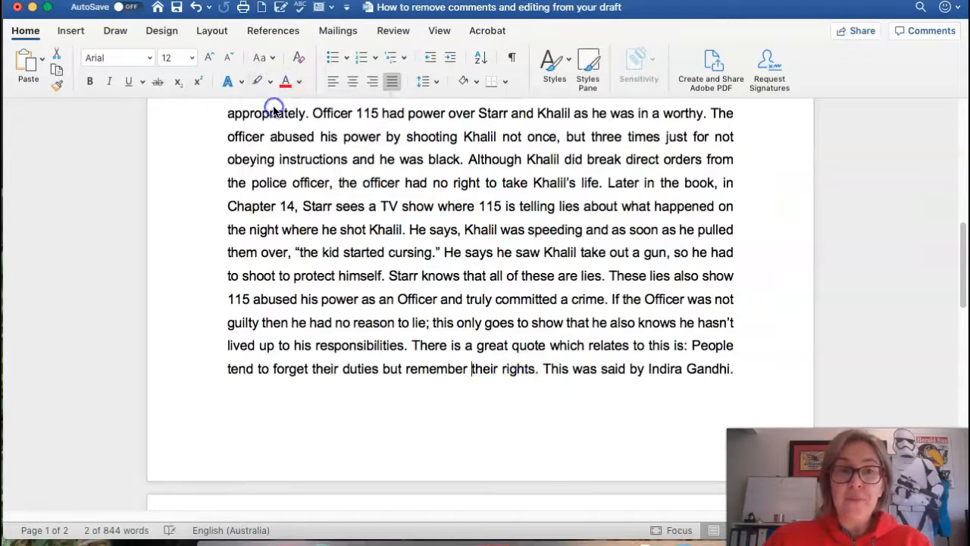
# Step: Correct the extra space in the flagged phrase "Hailey's responsibility" in the second paragraph by accepting the grammar suggestion
pyautogui.scroll(-12, 346, 273)
pyautogui.scroll(-12, 347, 269)
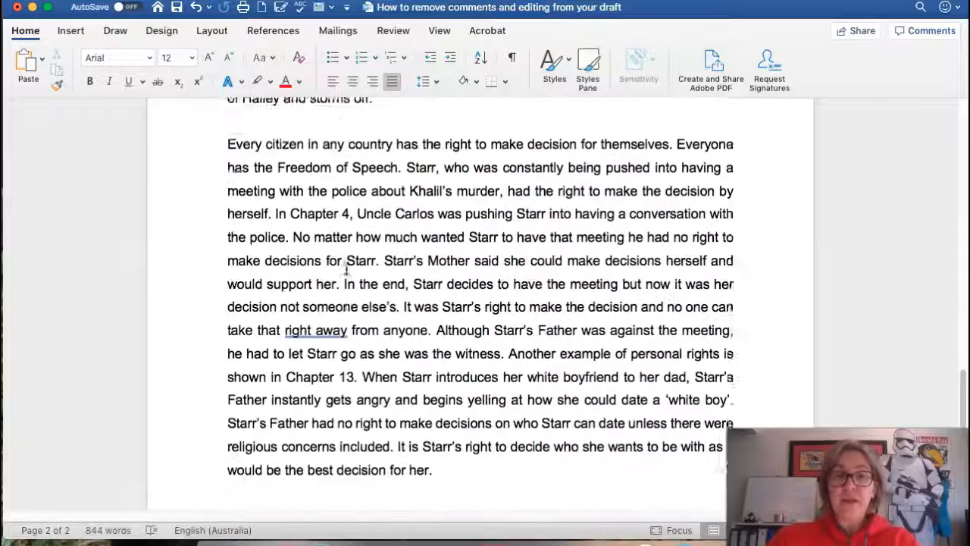
pyautogui.scroll(6, 346, 265)
pyautogui.scroll(15, 346, 265)
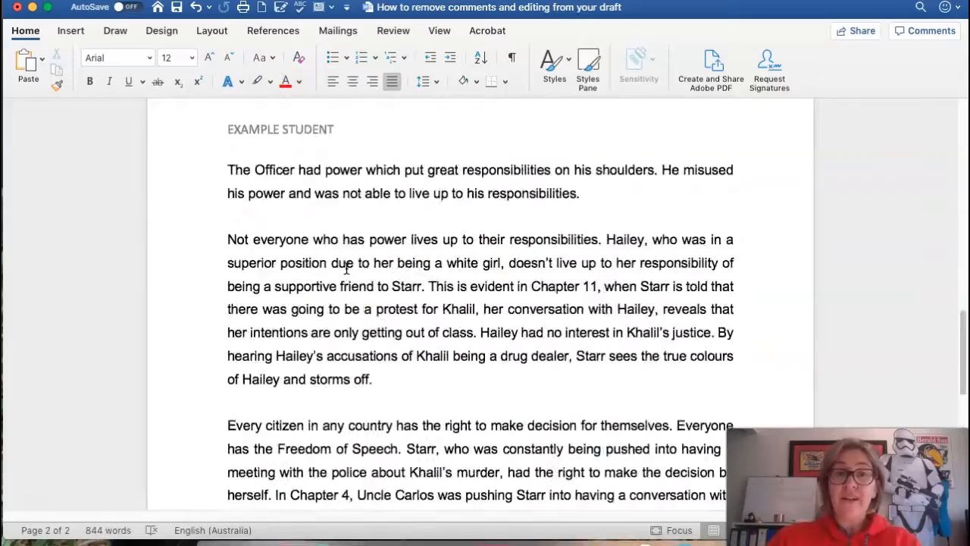
pyautogui.scroll(8, 347, 267)
pyautogui.scroll(-13, 345, 261)
pyautogui.click(295, 156)
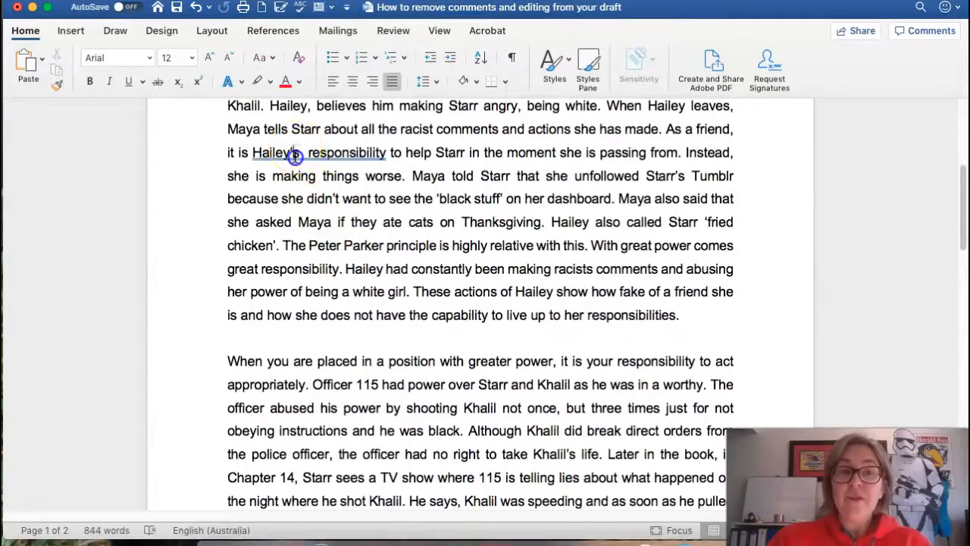
pyautogui.rightClick(296, 156)
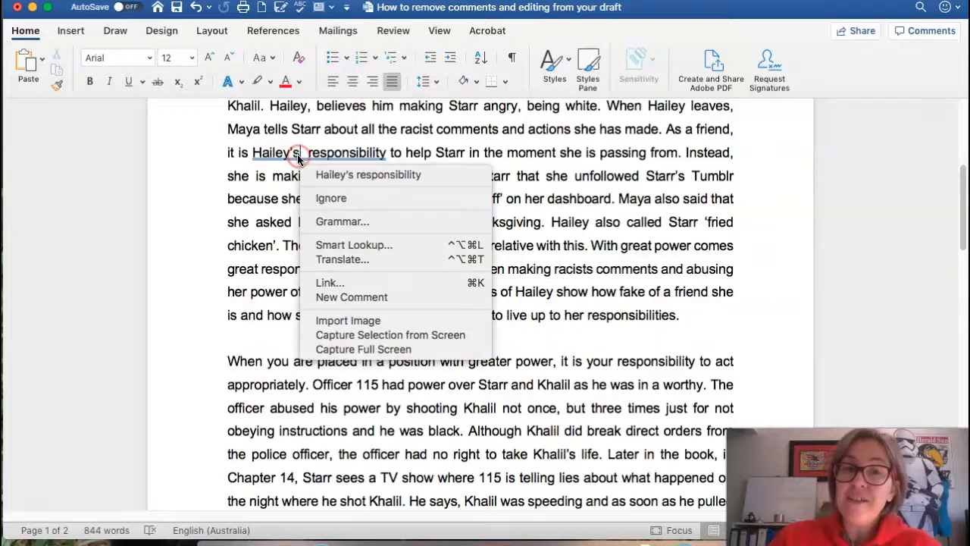
pyautogui.click(345, 175)
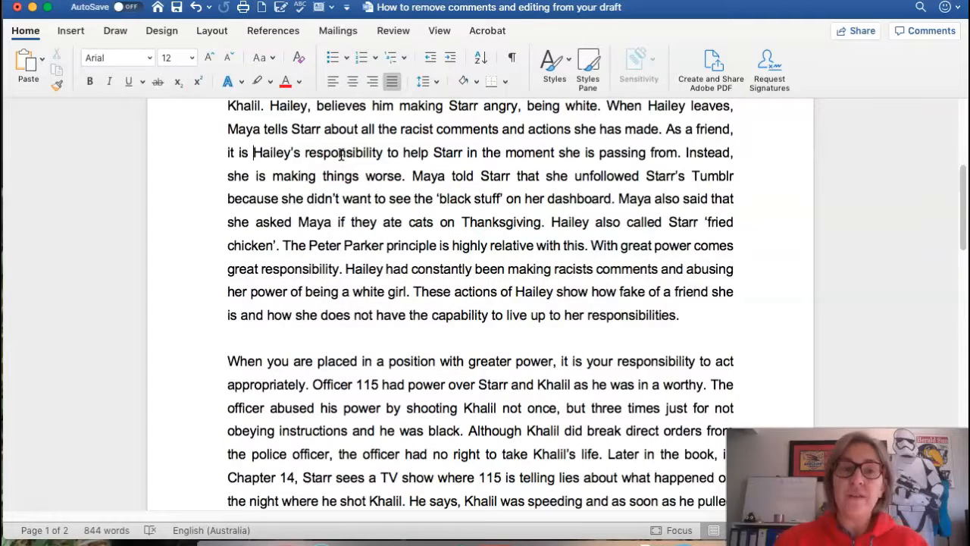
# Step: Ignore the grammar suggestion for the flagged phrase "right away" in the page 2 paragraph beginning "Every citizen in any country"
pyautogui.scroll(-15, 401, 194)
pyautogui.scroll(-10, 401, 195)
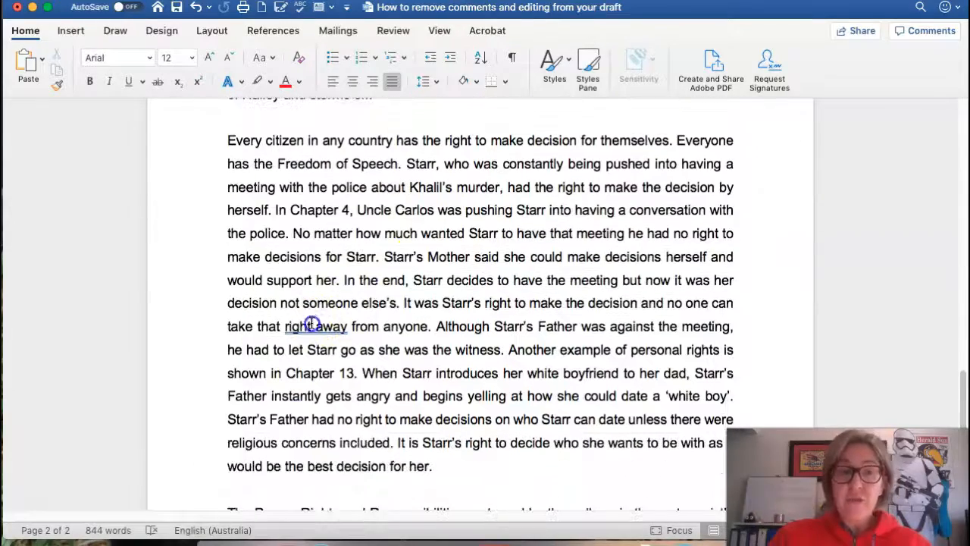
pyautogui.rightClick(311, 325)
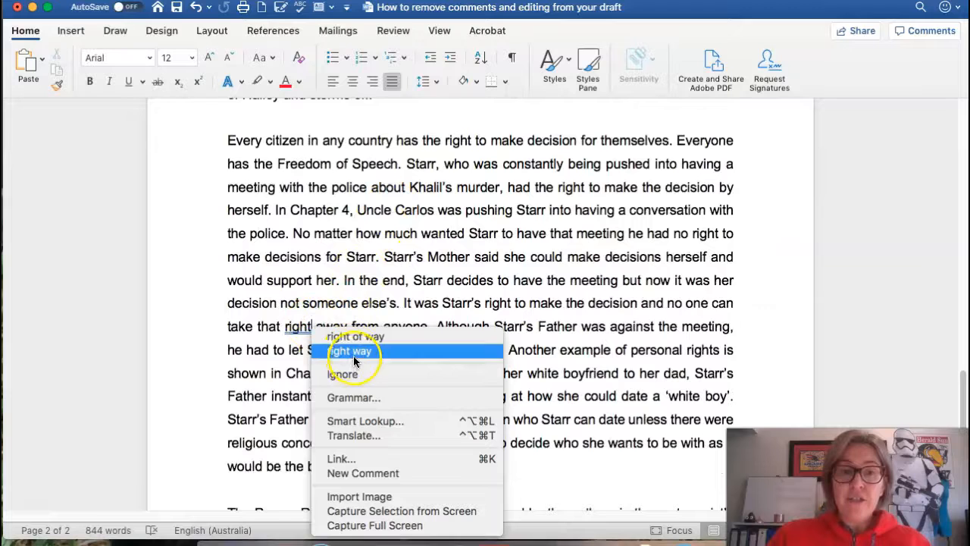
pyautogui.click(299, 343)
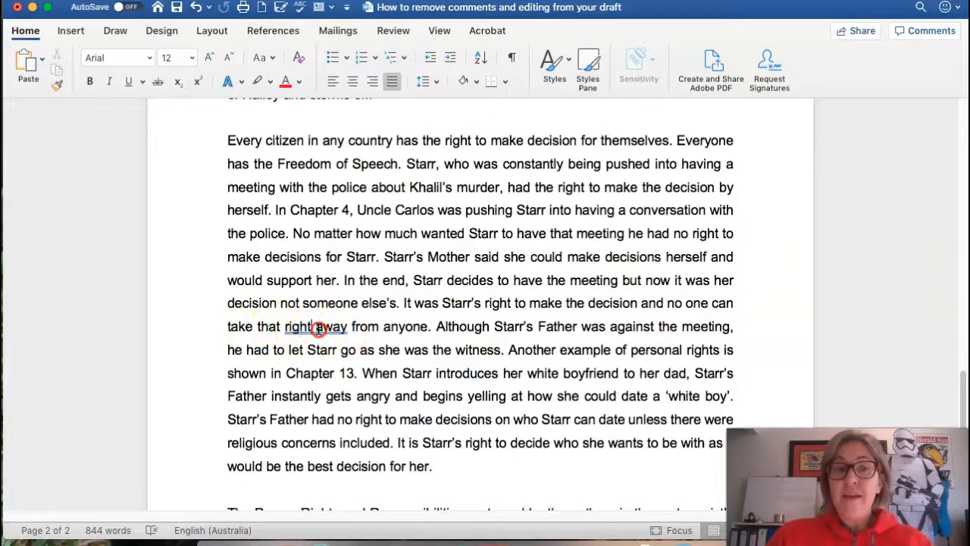
pyautogui.rightClick(314, 328)
pyautogui.click(364, 373)
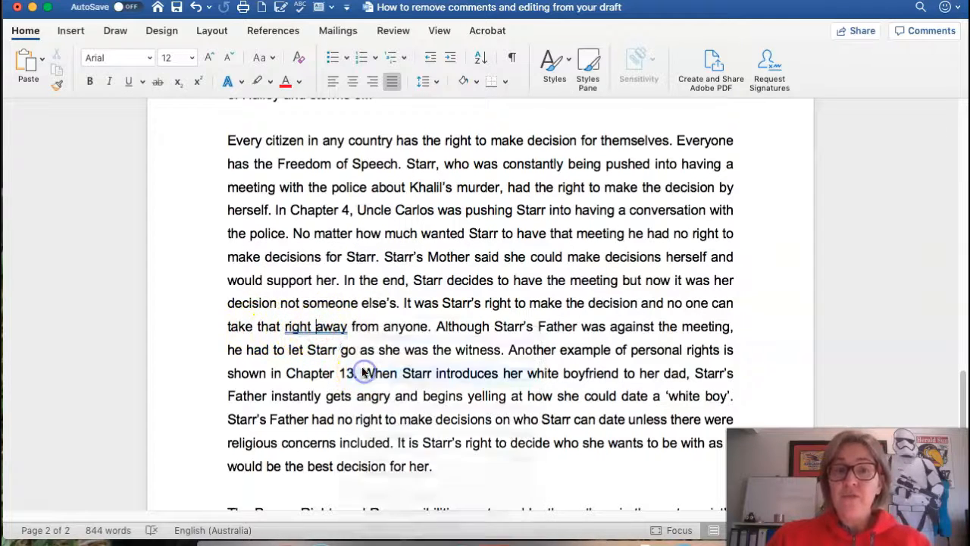
pyautogui.click(330, 330)
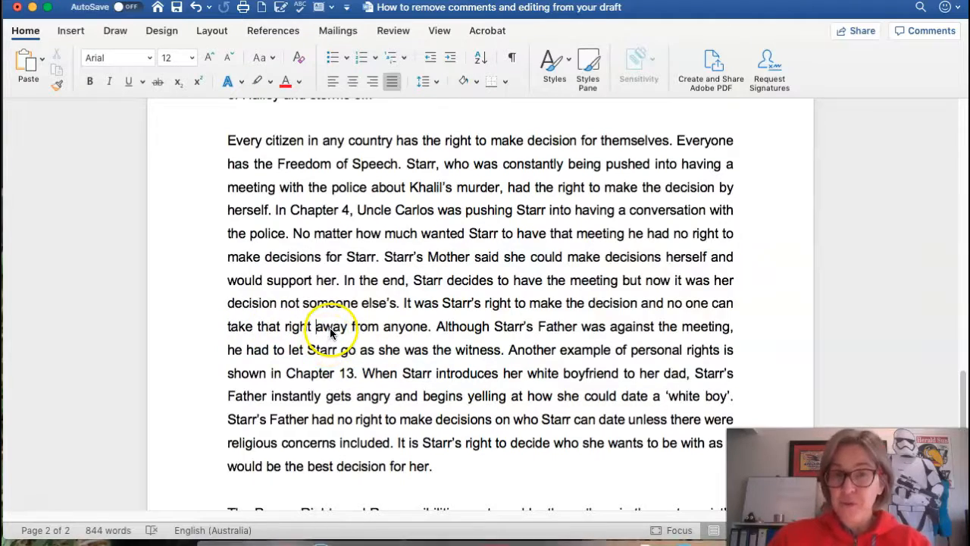
pyautogui.scroll(-6, 330, 332)
pyautogui.scroll(20, 353, 323)
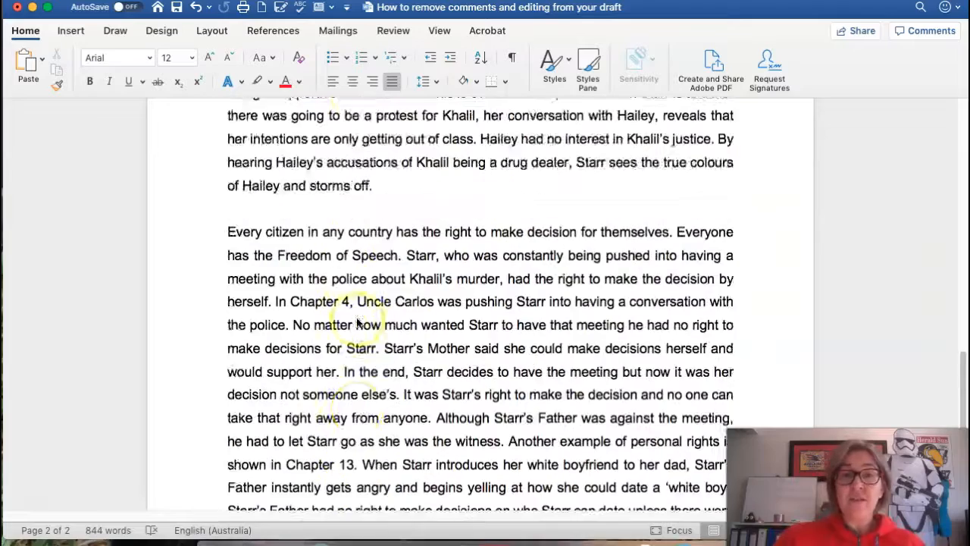
pyautogui.scroll(10, 357, 322)
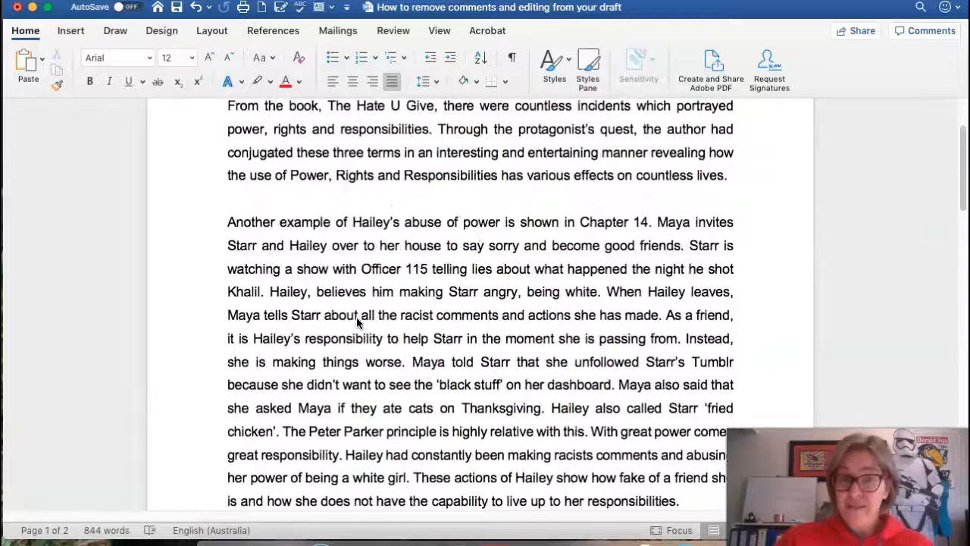